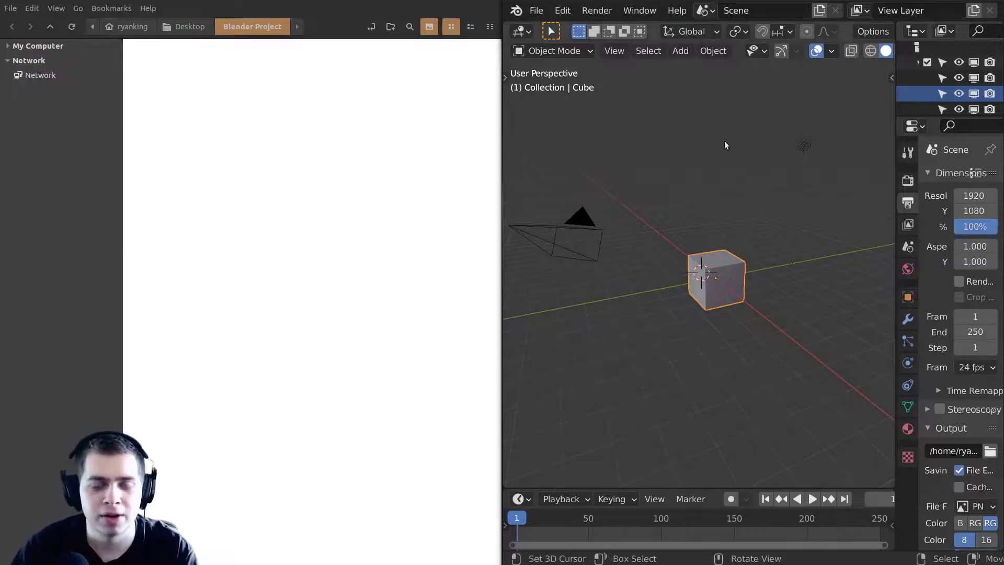
Set Save Versions to 1 in the Save & Load preferences and close the preferences window.
key(alt+Tab)
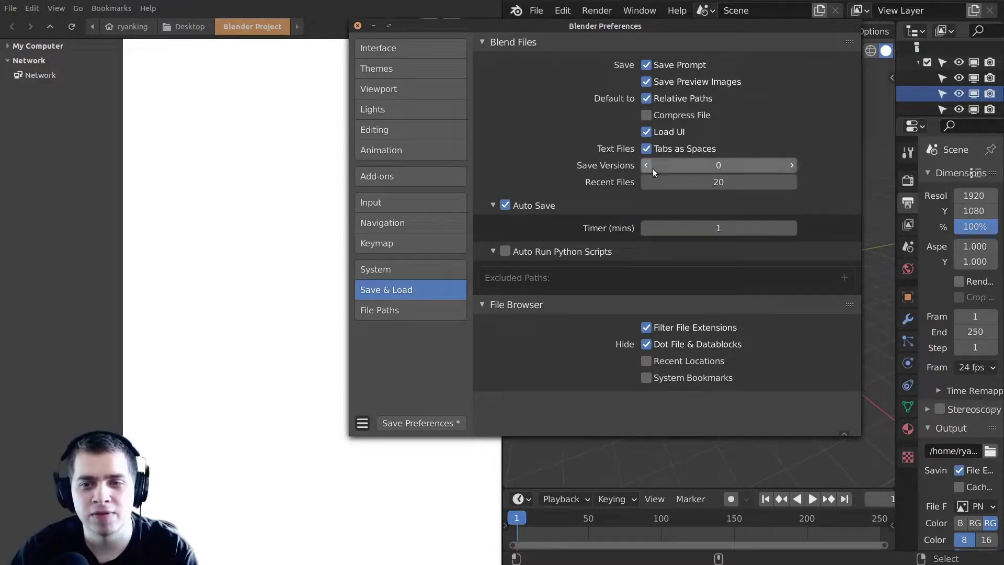
click(792, 165)
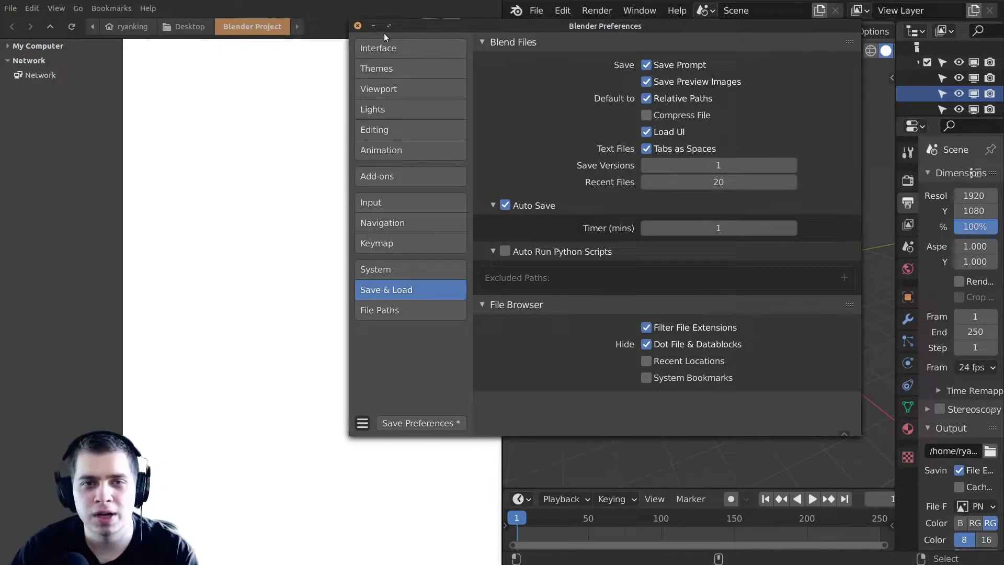
click(359, 25)
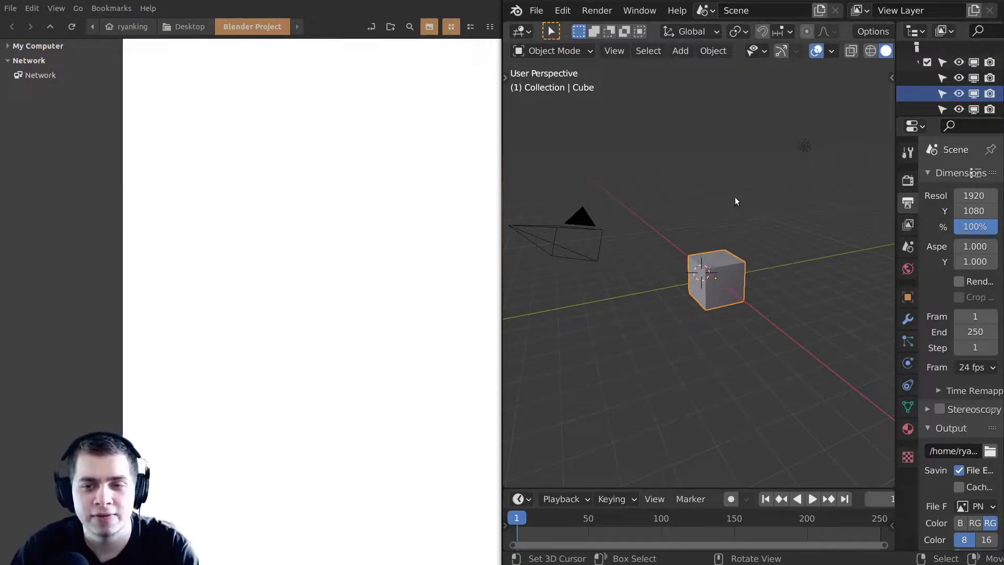
Save the default scene as Project.blend in the Blender Project folder.
key(ctrl+s)
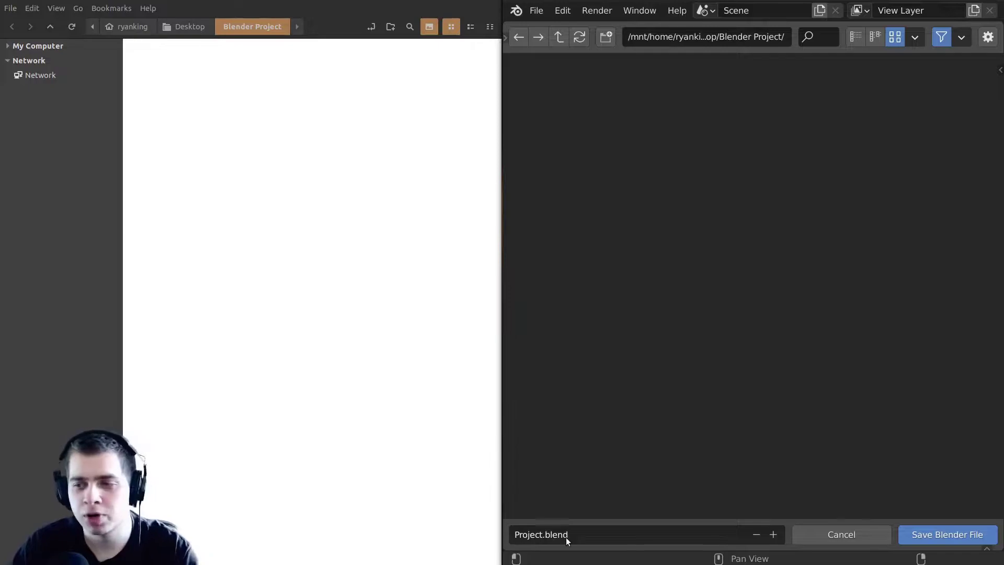
click(932, 532)
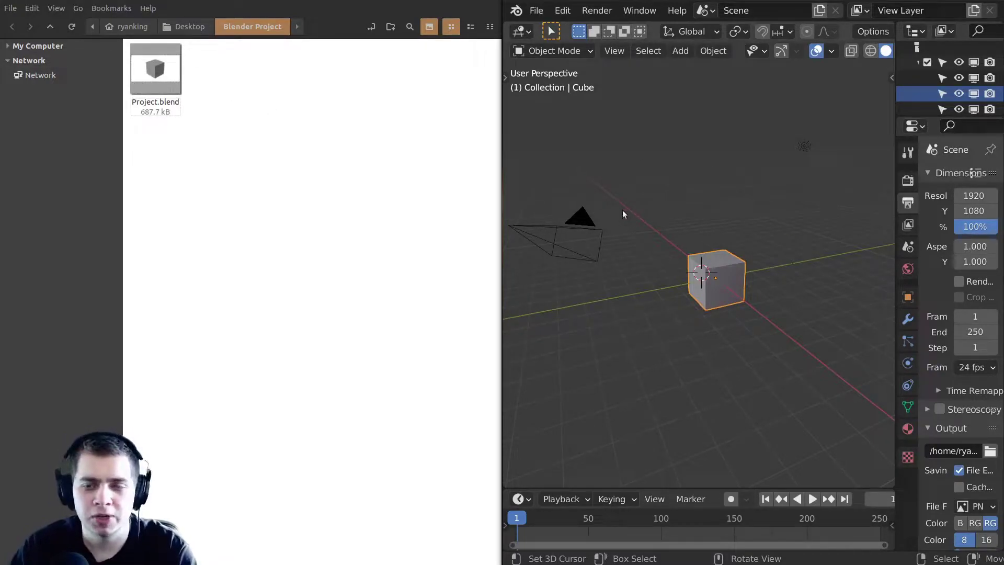
Delete all default objects and add an enlarged monkey mesh at the scene's origin.
key(a)
key(Delete)
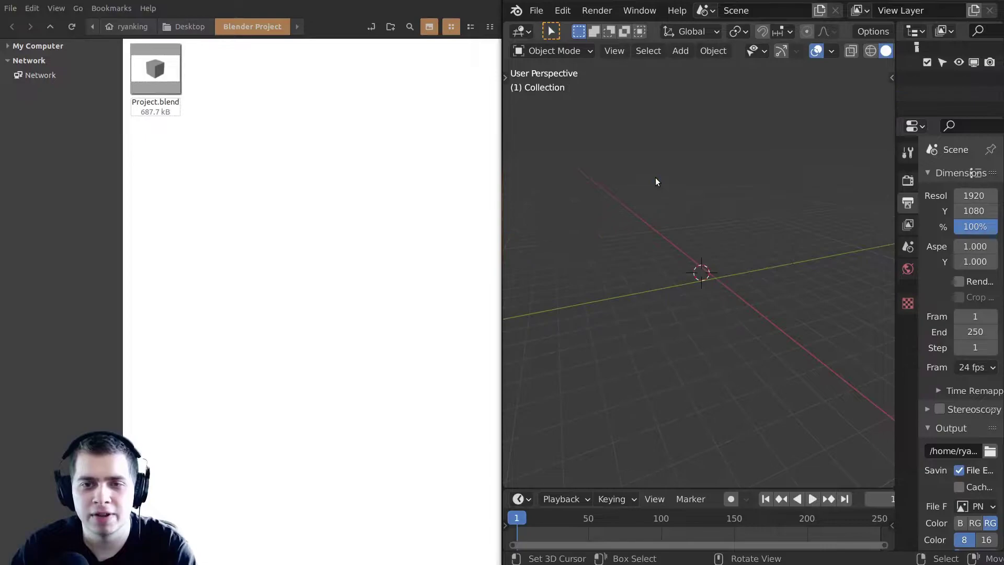
key(shift+a)
mouse_move(655, 178)
click(748, 327)
key(s)
click(780, 324)
middle_drag(780, 324, 802, 322)
Save the monkey scene to Project.blend twice in a row.
key(ctrl+s)
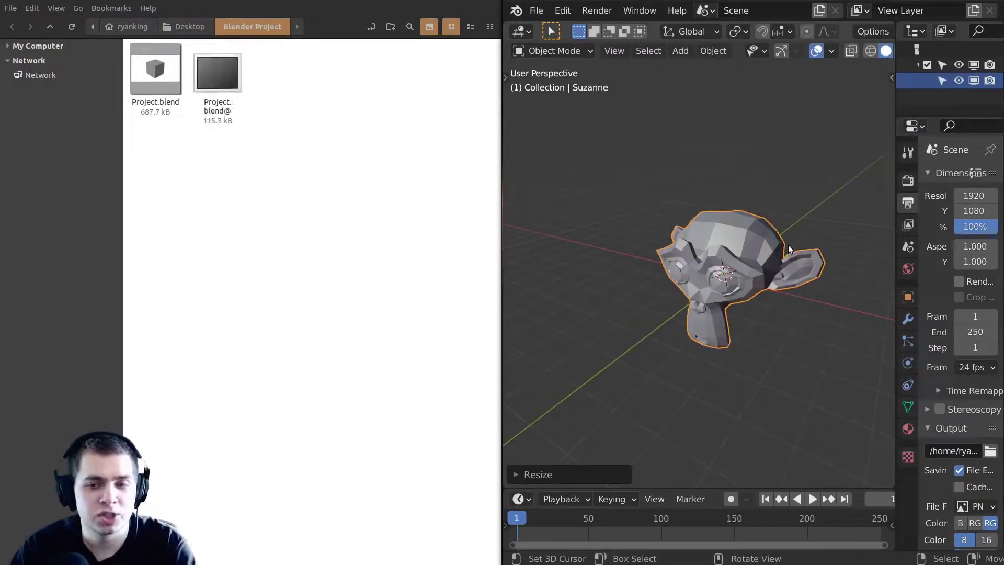
click(537, 10)
click(554, 121)
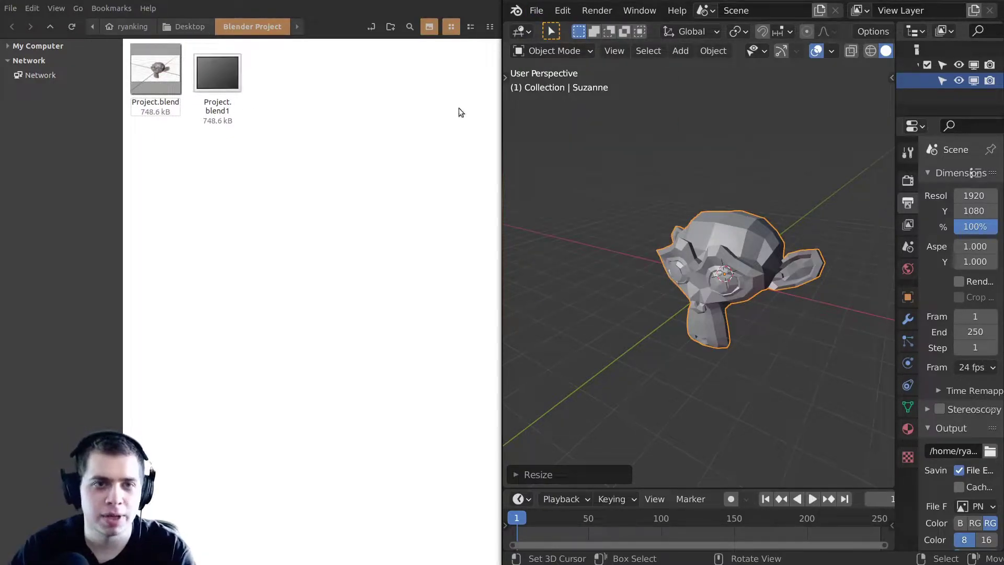
Examine Project.blend and the backup file Project.blend1 in the project folder.
click(284, 73)
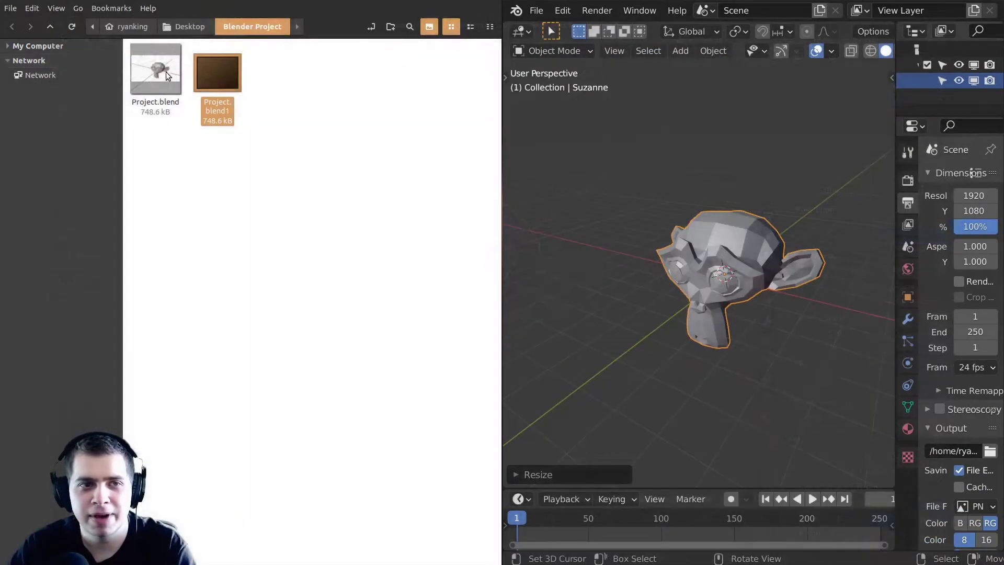
click(165, 71)
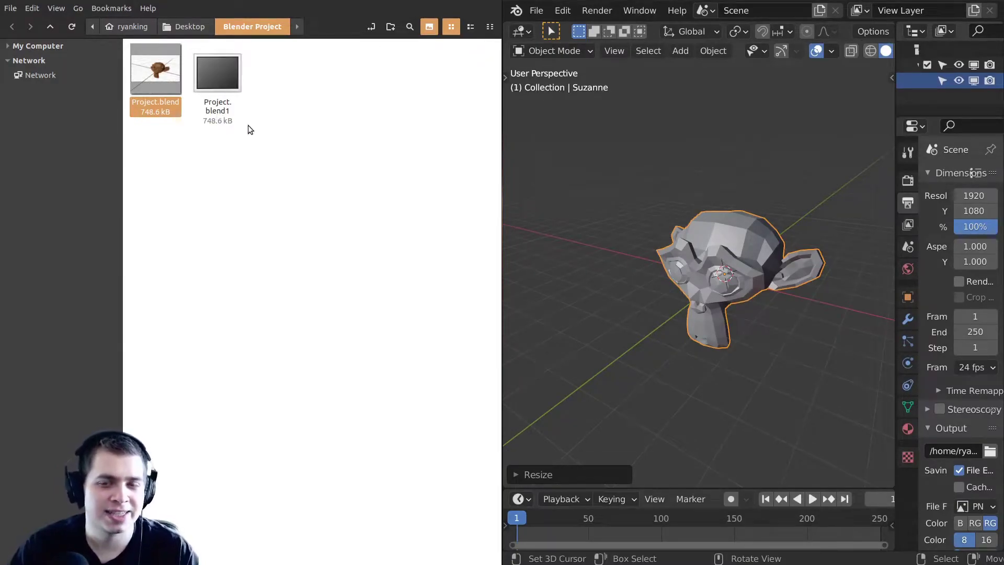
click(218, 74)
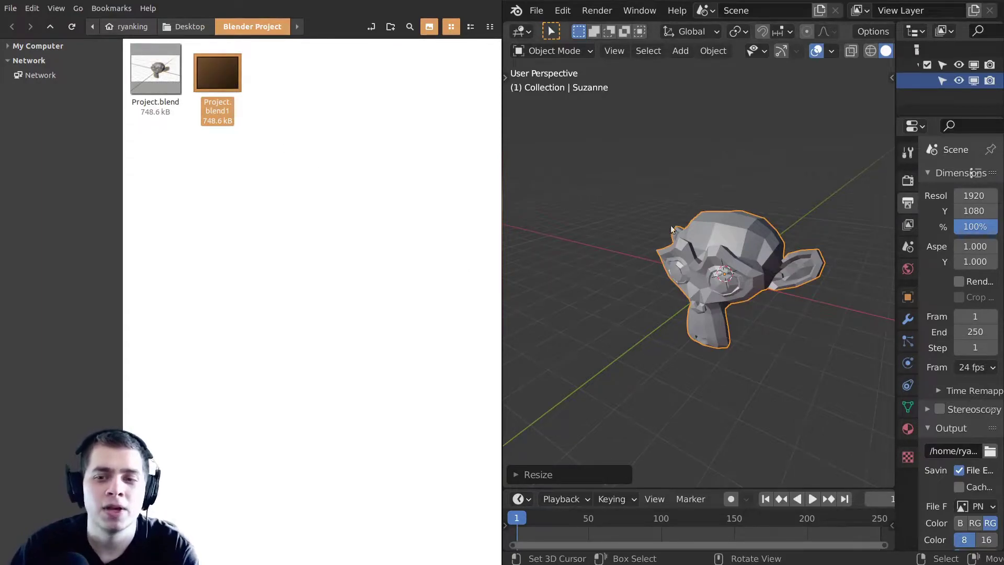
Add an enlarged cube moved about 4.8 m along negative X from the monkey, and save the project.
key(shift+a)
mouse_move(724, 196)
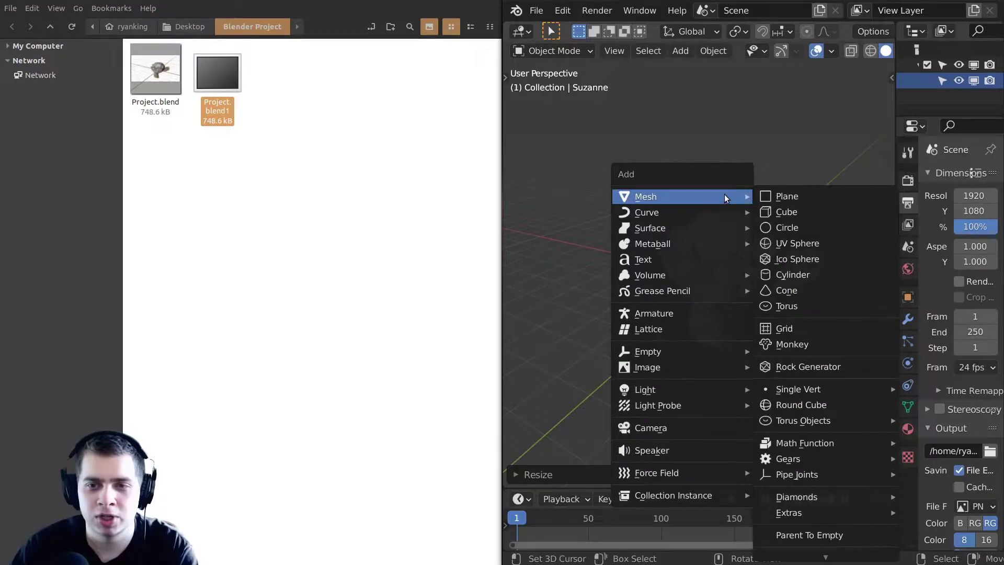
click(785, 211)
key(s)
key(g)
key(x)
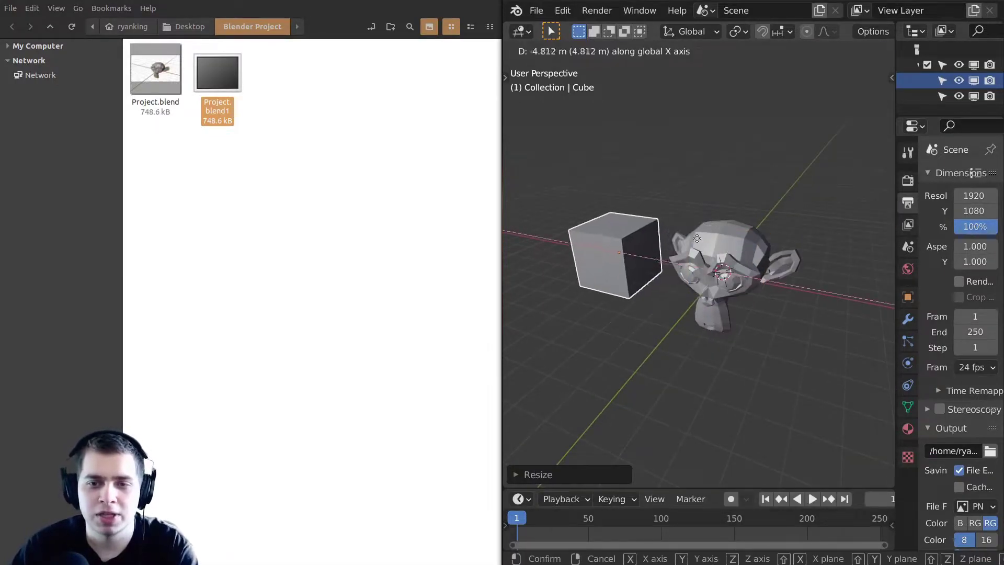
click(690, 246)
key(ctrl+s)
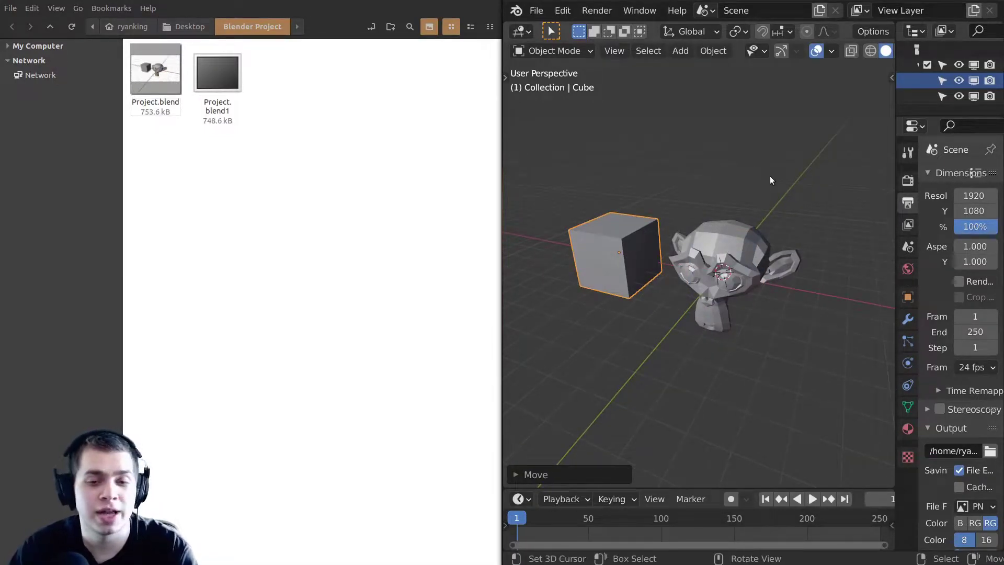
Open Project.blend and Project.blend1 in turn to compare the saved cube scene with its backup.
double_click(171, 77)
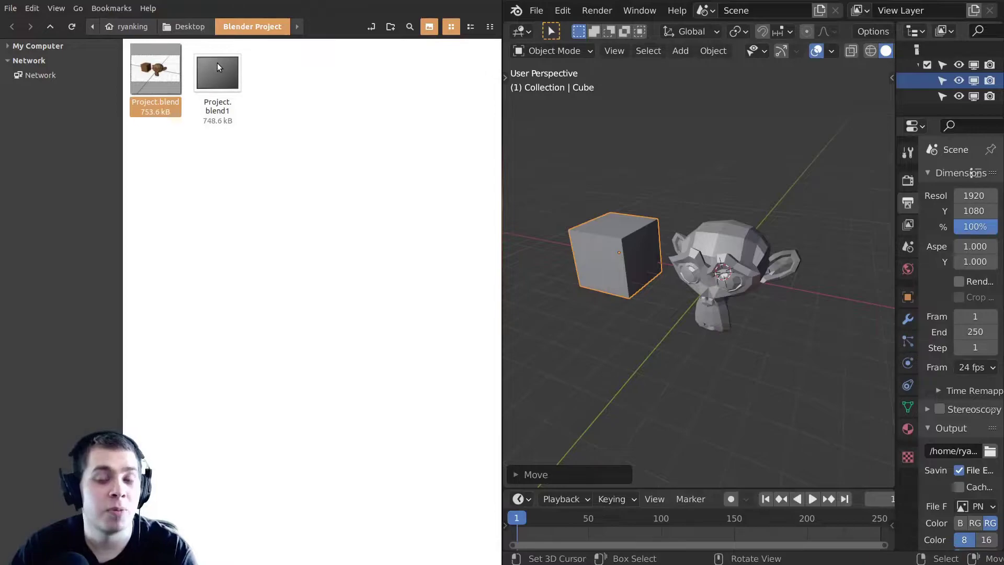
double_click(217, 64)
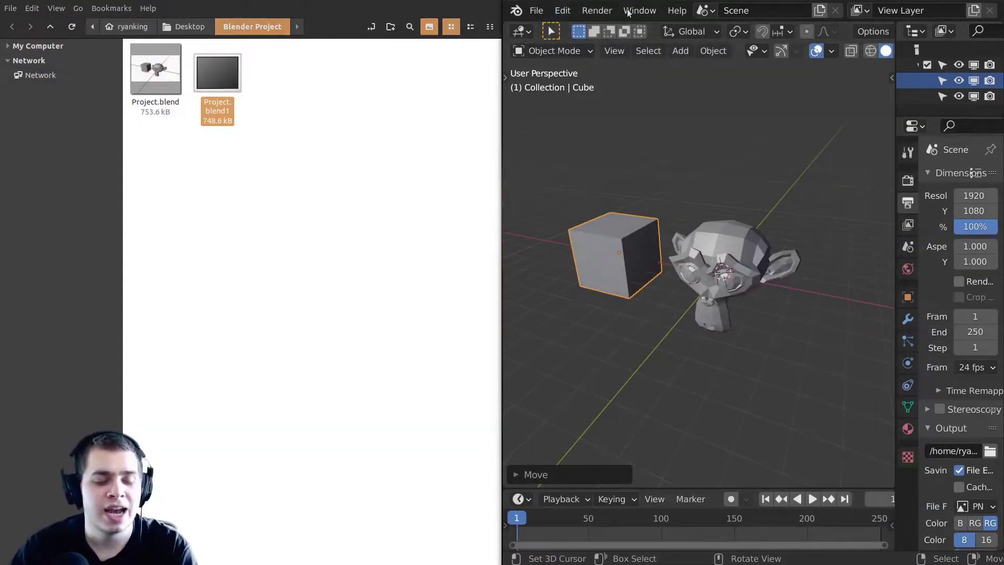
double_click(155, 68)
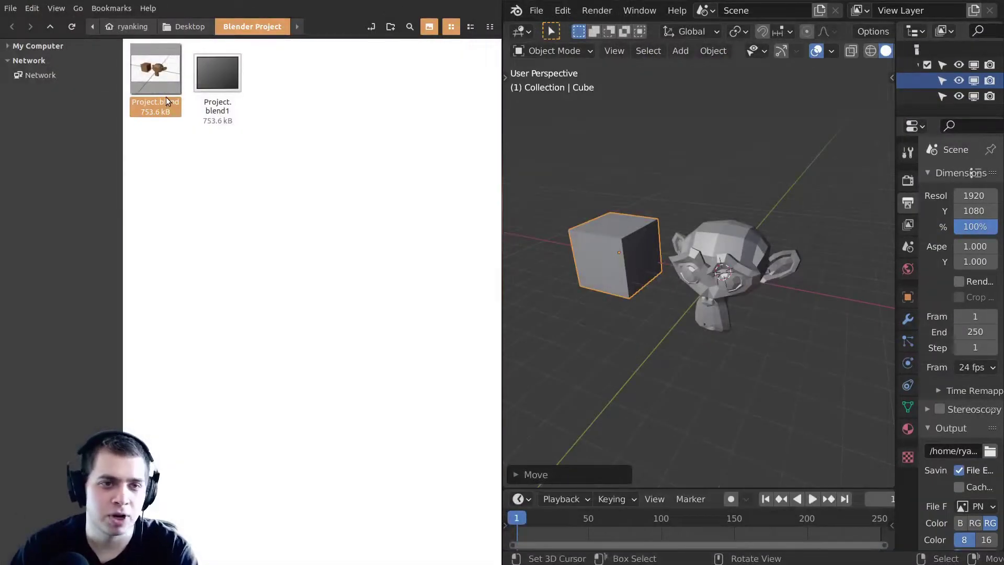
double_click(216, 79)
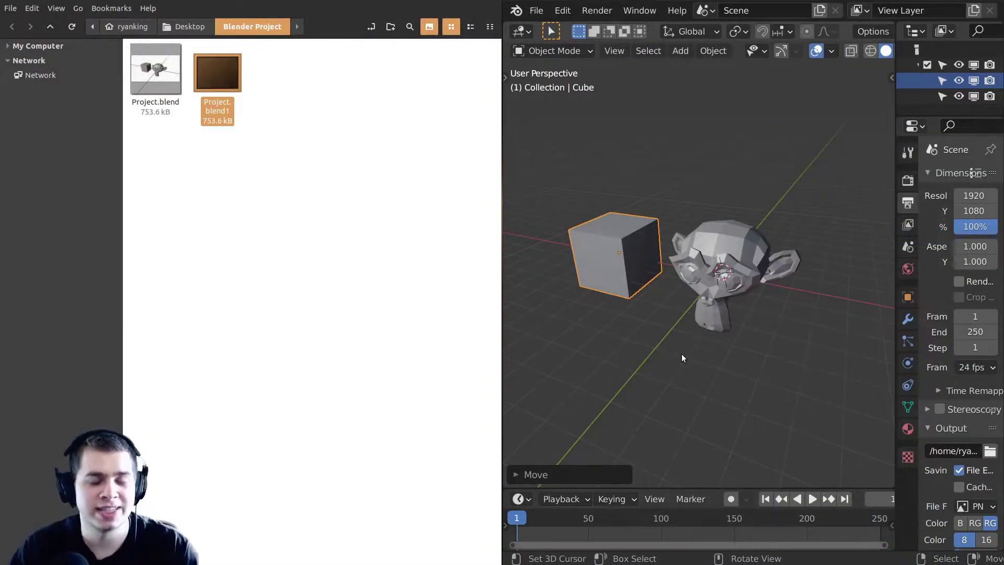
Save the project again and check the backup file Project.blend1 in the folder.
scroll(698, 183, up, 1)
key(ctrl+s)
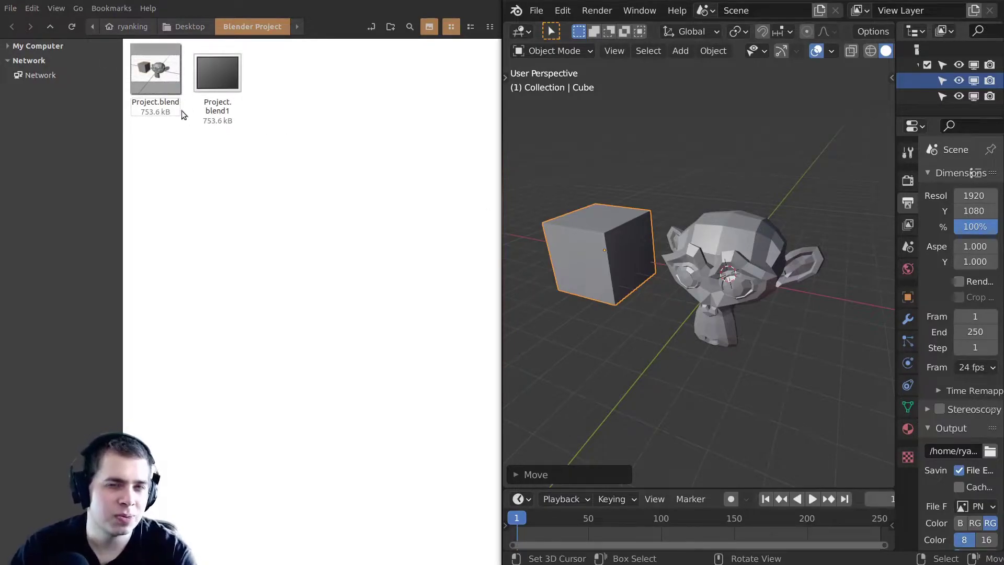
click(223, 66)
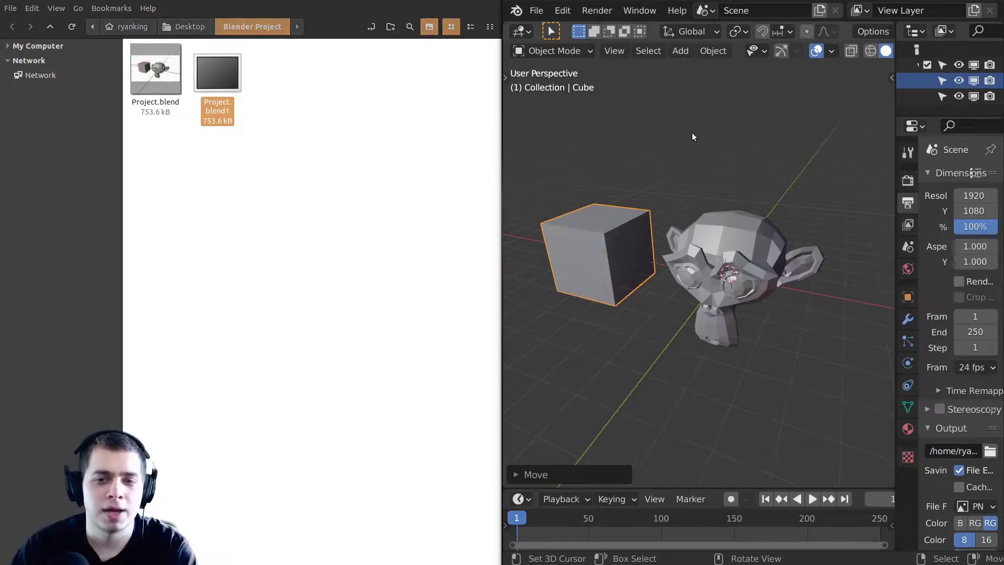
Add a cone mesh, place it in front of the cube, and save the project.
key(shift+a)
mouse_move(692, 135)
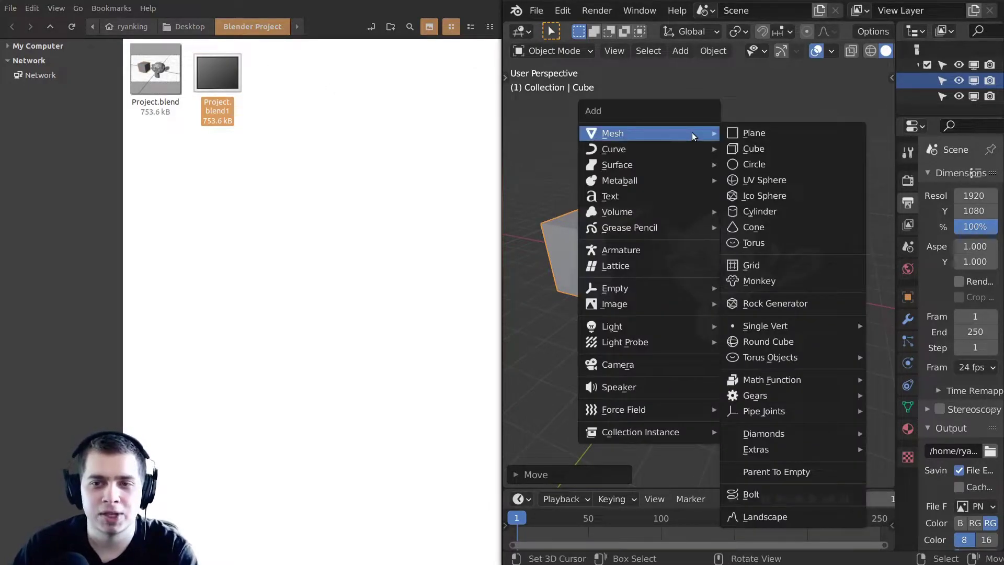
click(753, 227)
middle_drag(754, 227, 736, 302)
key(g)
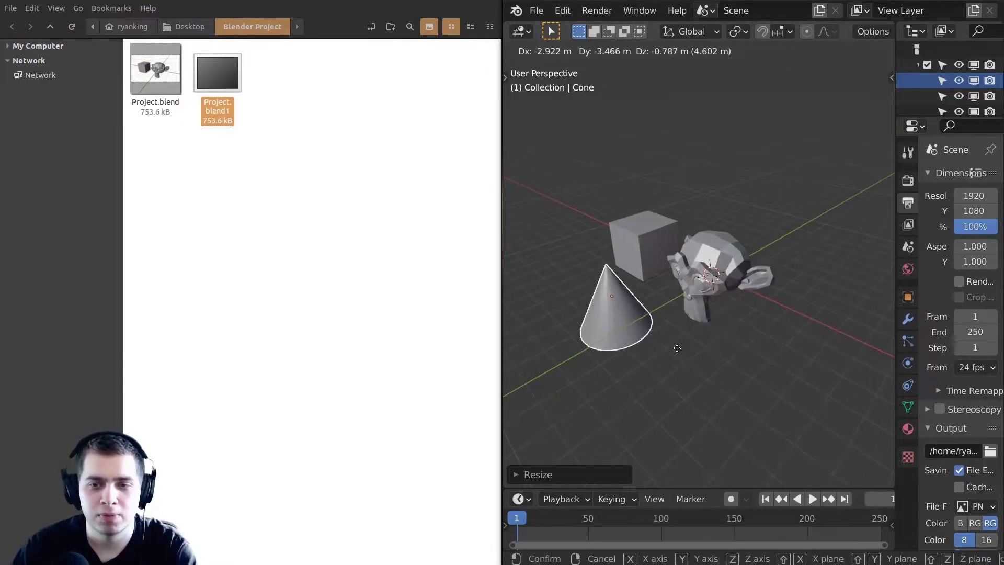
click(680, 382)
middle_drag(680, 382, 745, 330)
key(ctrl+s)
Compare the saved cone scene in Project.blend with the previous version in Project.blend1.
double_click(156, 74)
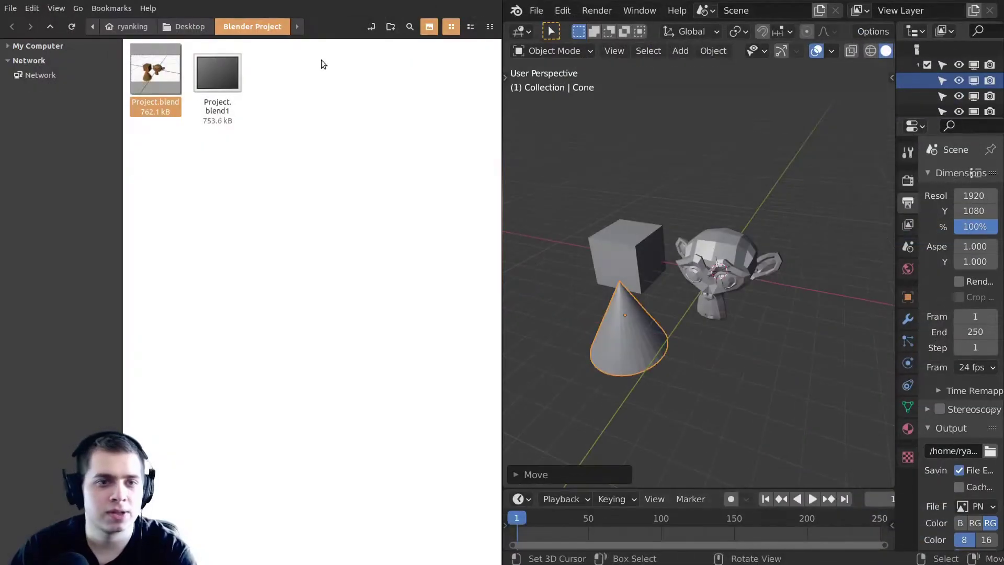
double_click(230, 73)
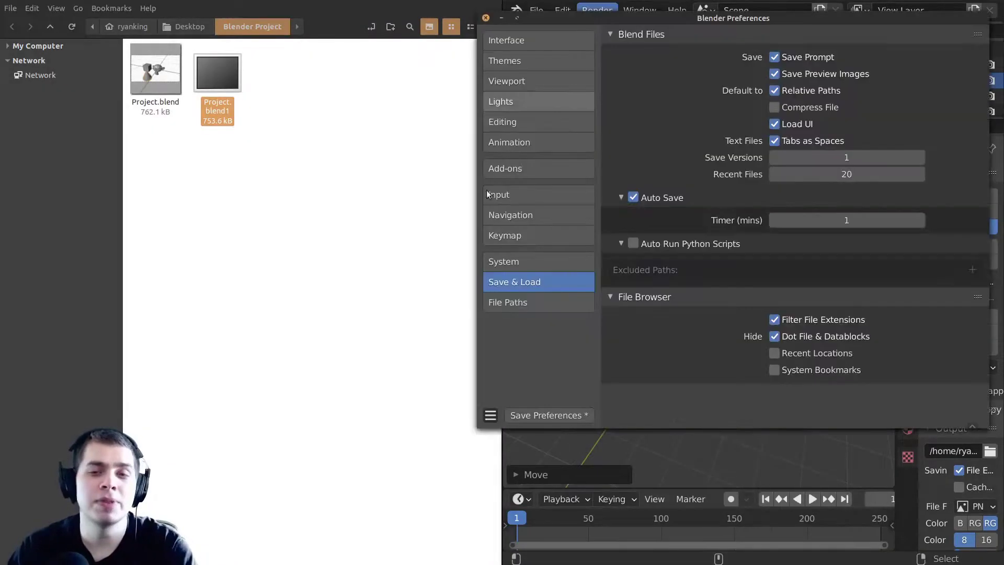
Set Save Versions to 3 in the Save & Load preferences and close the preferences window.
drag(718, 18, 614, 36)
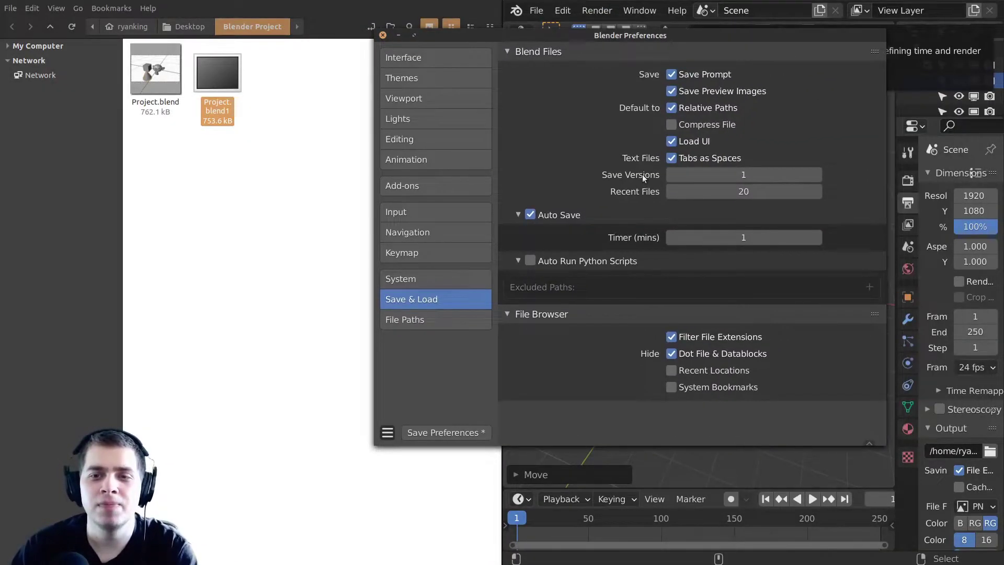
click(818, 174)
text(3)
key(Return)
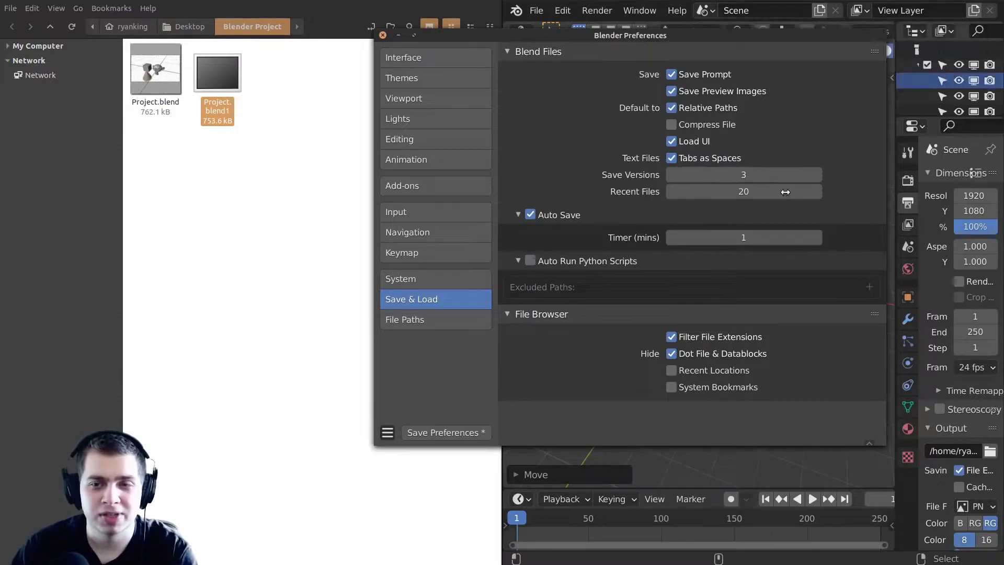
click(383, 35)
Add a UV sphere on the monkey's side opposite the cube, scaled by about 0.91, and delete the cube.
key(shift+a)
click(754, 253)
key(s)
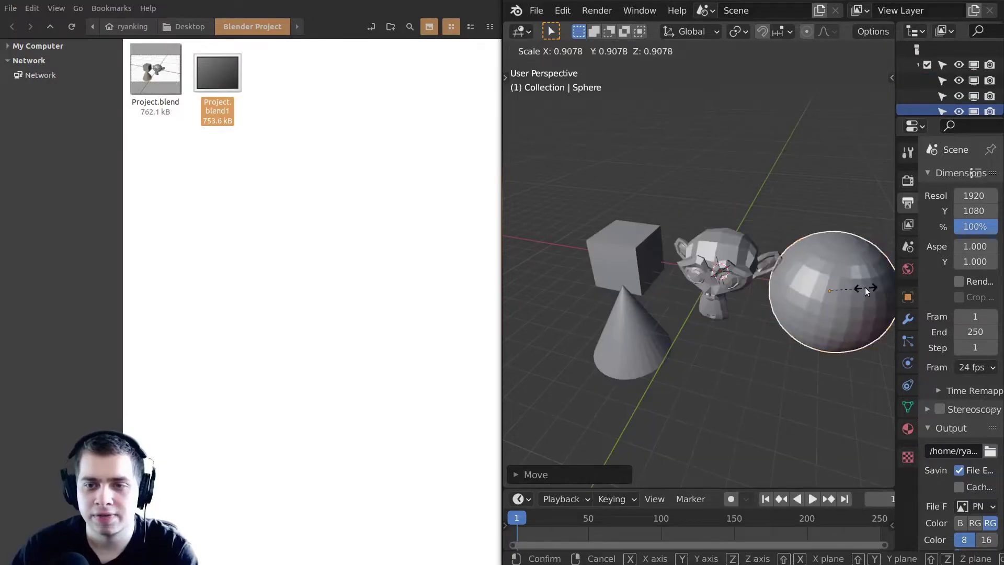
click(866, 288)
click(600, 256)
key(Delete)
Move the monkey away from the sphere to the far side of the cone, and save the project.
click(654, 354)
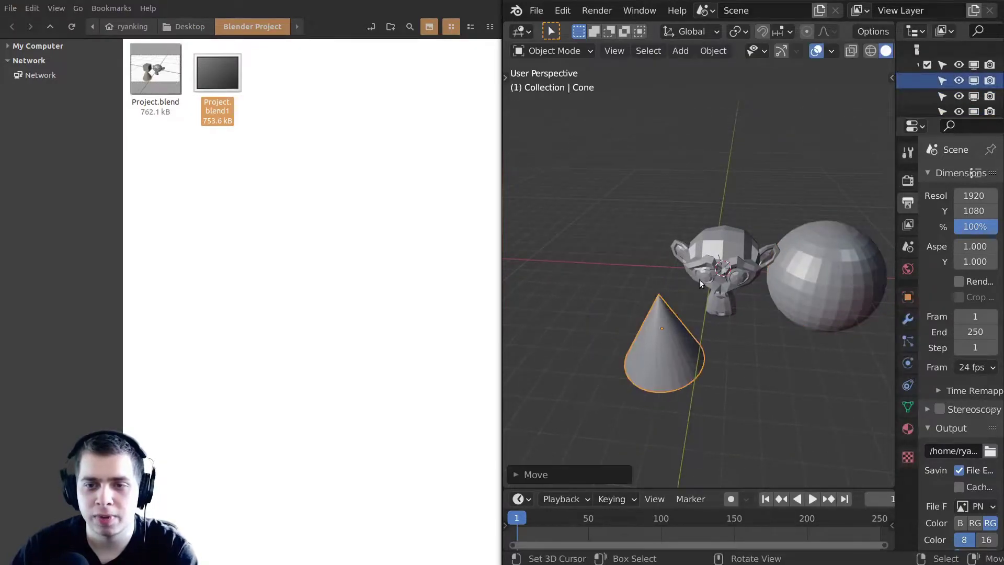
click(698, 284)
key(g)
click(544, 275)
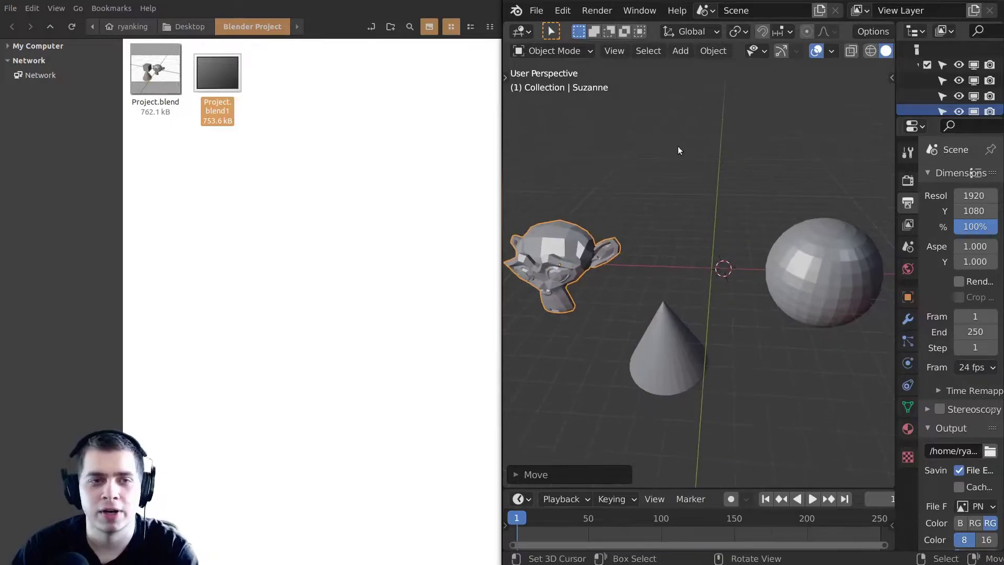
key(ctrl+s)
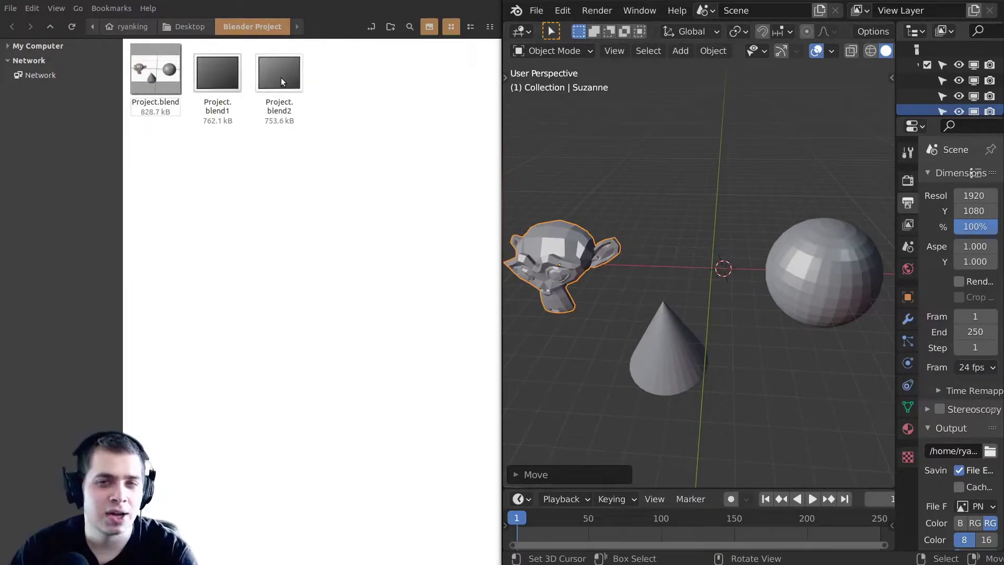
Open Project.blend, Project.blend1 and Project.blend2 one after another to compare the saved versions, closing each.
double_click(155, 71)
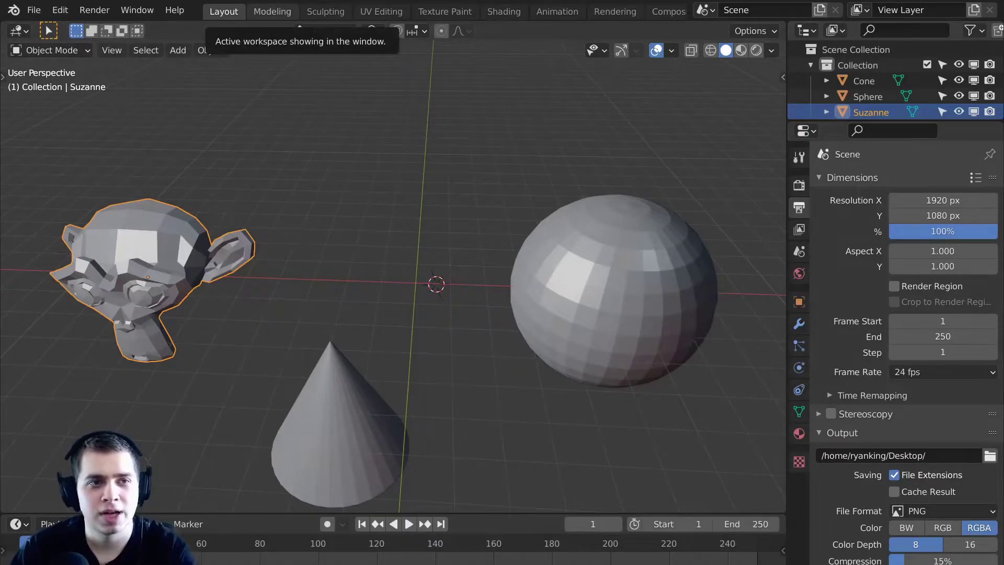
key(ctrl+q)
double_click(215, 80)
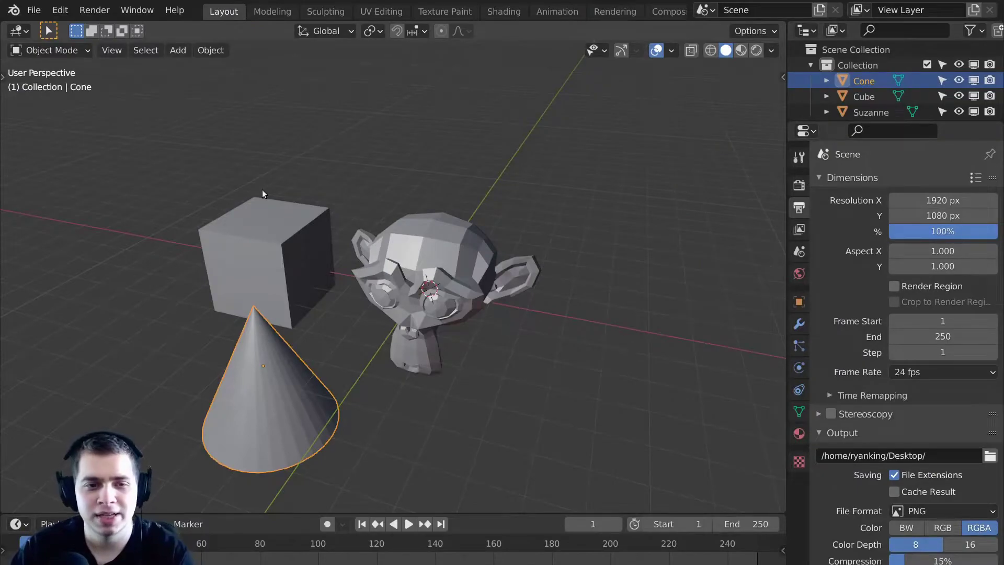
key(ctrl+q)
click(292, 93)
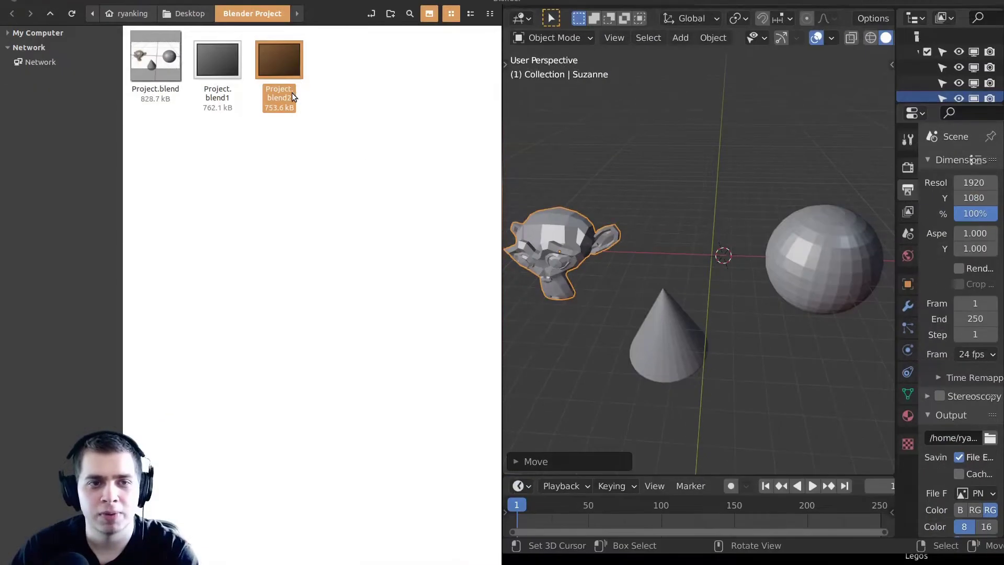
double_click(292, 92)
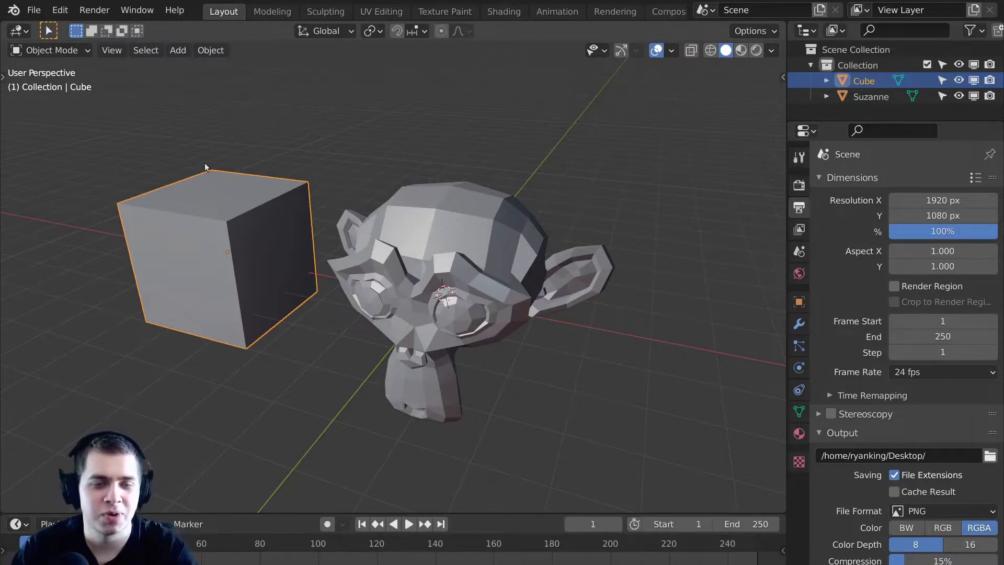
key(ctrl+q)
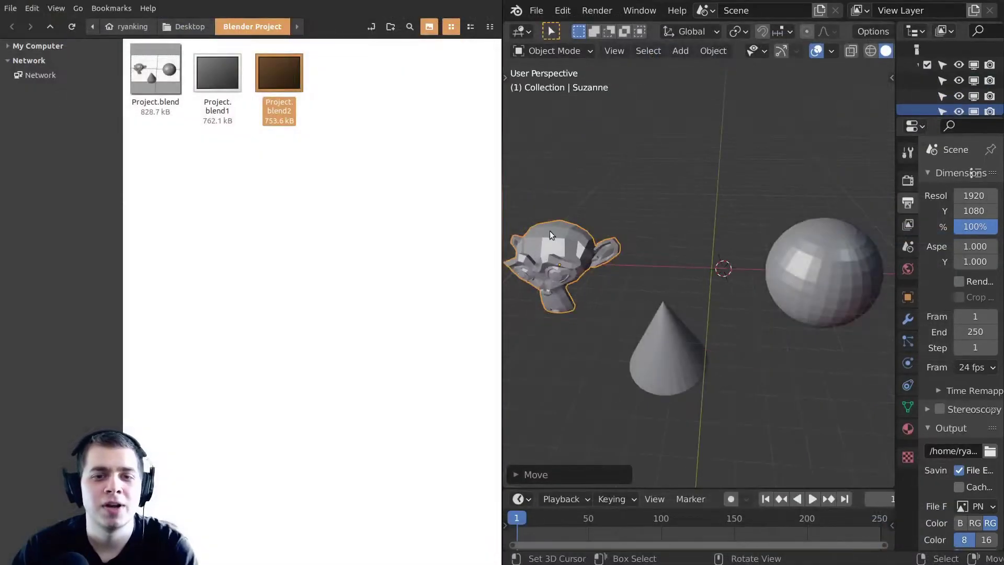
Duplicate the UV sphere and place the copy between the monkey and the original sphere, behind the cone.
click(830, 276)
key(shift+d)
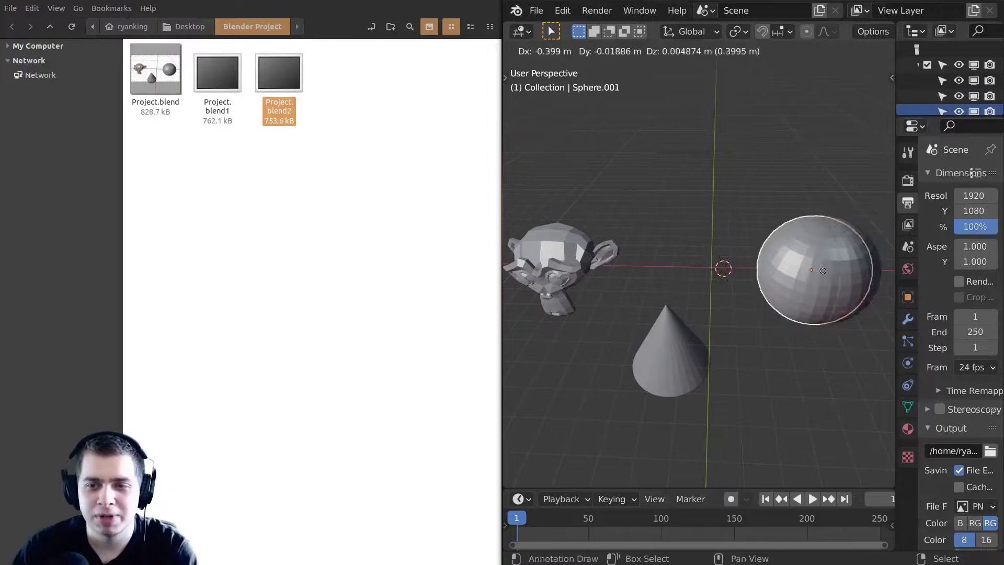
click(706, 264)
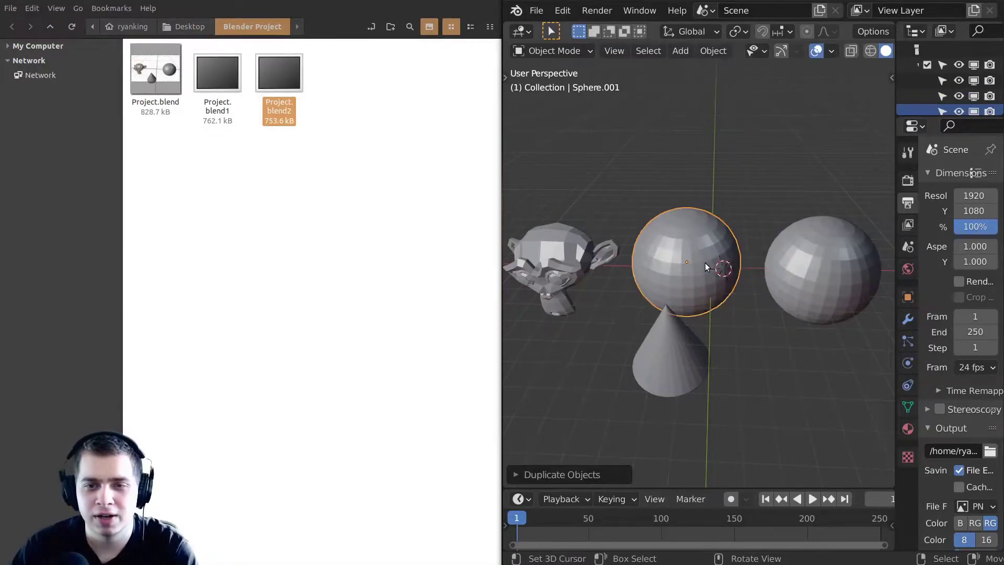
Add an ico sphere, enlarge it and place it behind the duplicated sphere, and save the project.
key(shift+a)
mouse_move(711, 207)
click(778, 270)
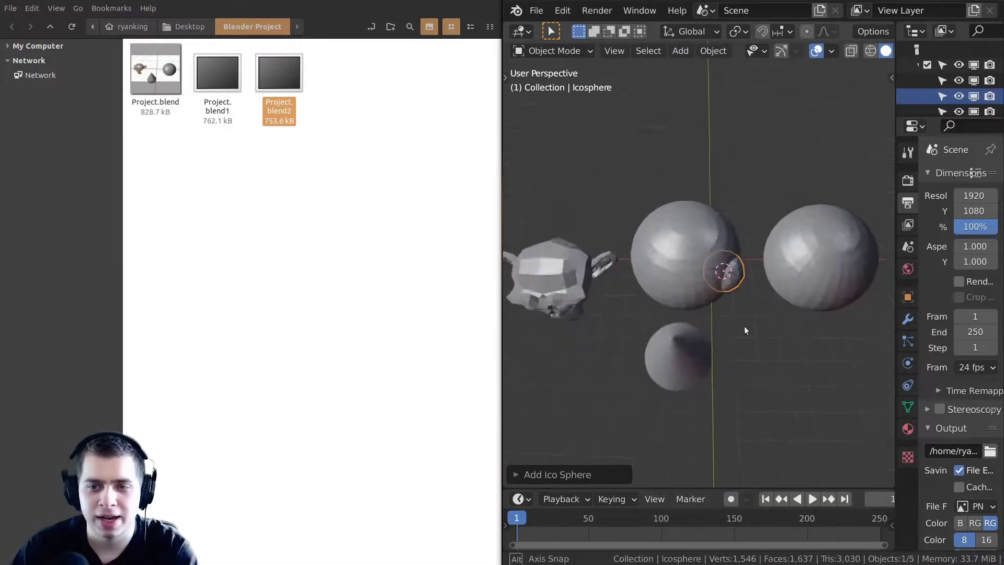
key(g)
click(761, 306)
key(s)
click(759, 293)
key(g)
click(756, 265)
middle_drag(793, 270, 753, 105)
key(ctrl+s)
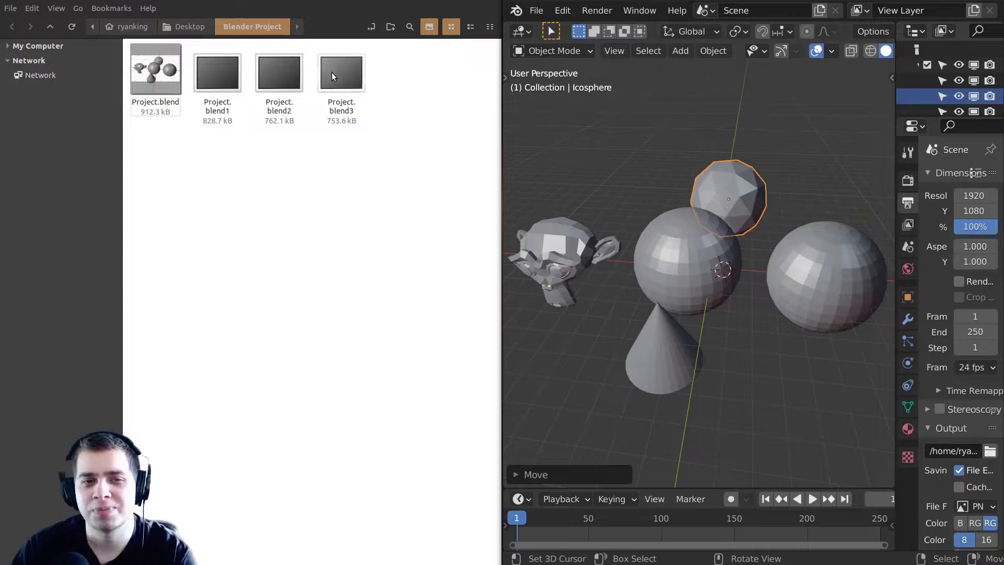
Examine Project.blend and its backups Project.blend1, Project.blend2 and Project.blend3 in the project folder.
click(166, 80)
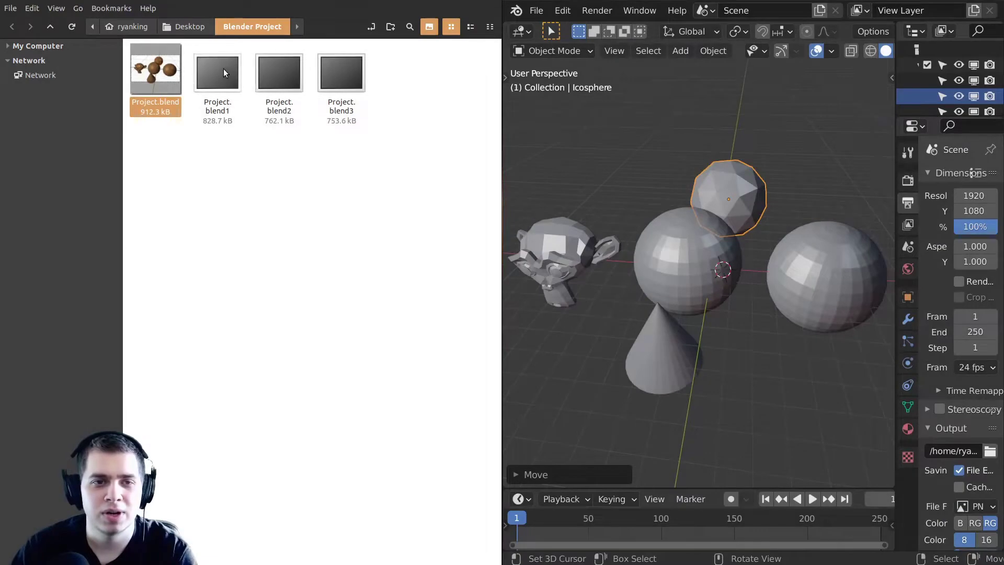
click(224, 68)
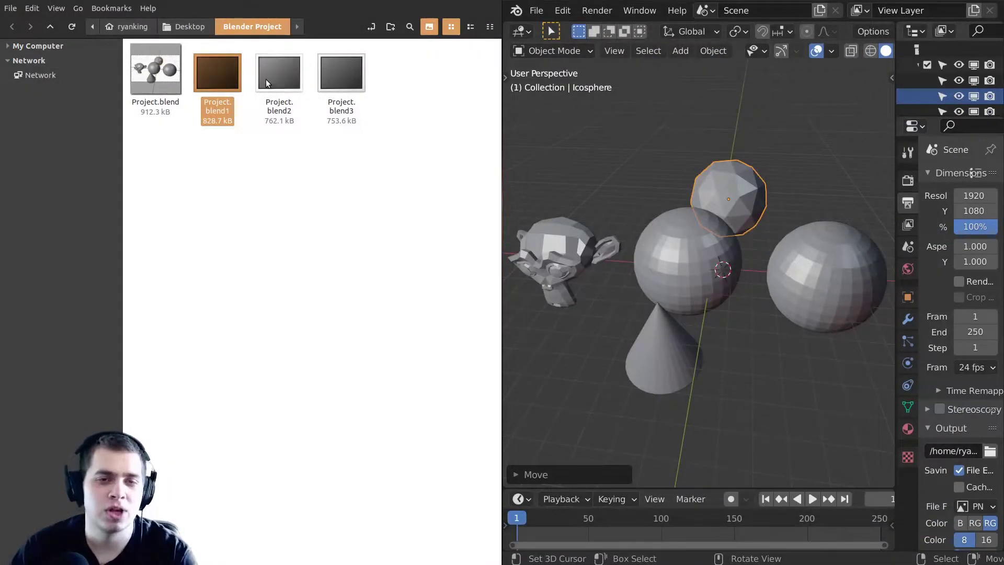
click(266, 79)
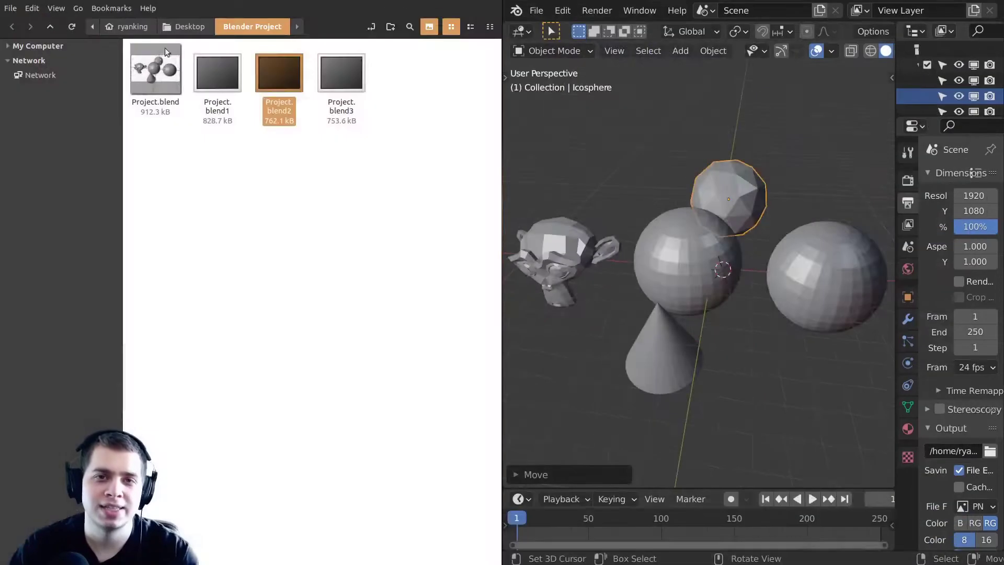
click(339, 83)
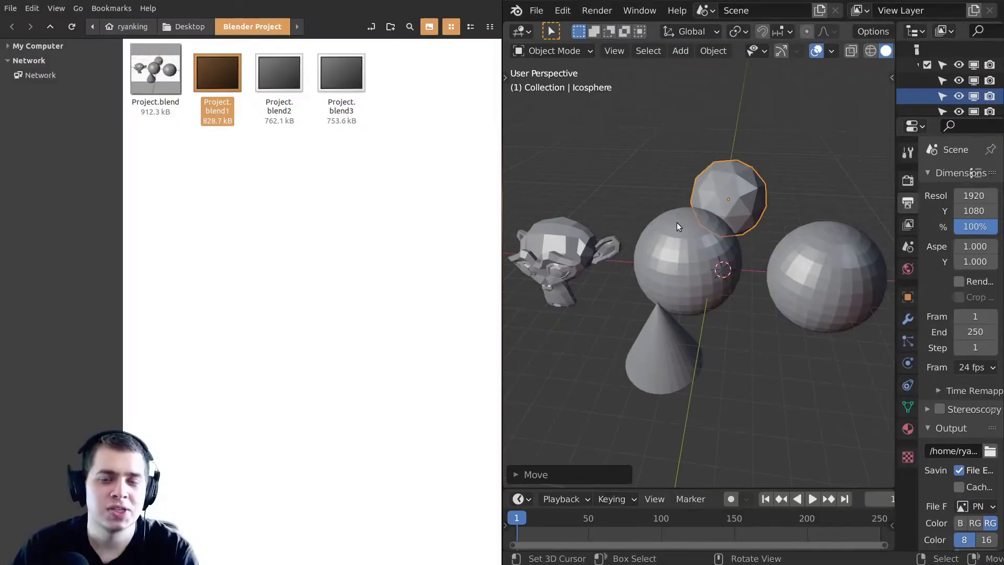
Bevel the monkey's entire mesh in Edit Mode until it becomes spiky, return to Object Mode and save the project.
scroll(677, 222, down, 1)
middle_drag(626, 222, 646, 174)
click(584, 255)
middle_drag(584, 254, 653, 241)
key(Tab)
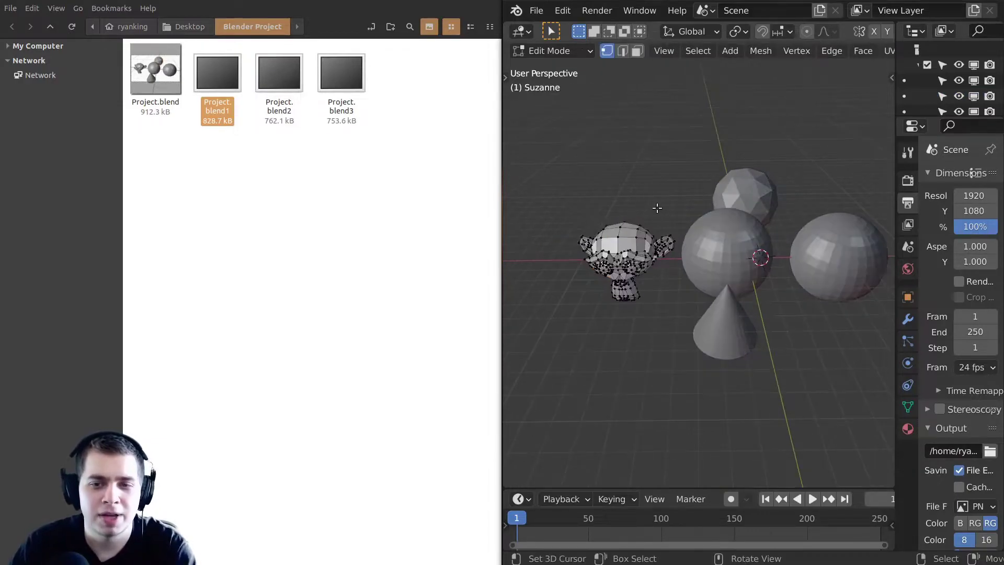
key(a)
key(ctrl+b)
click(699, 180)
key(Tab)
scroll(696, 188, down, 2)
middle_drag(695, 194, 664, 187)
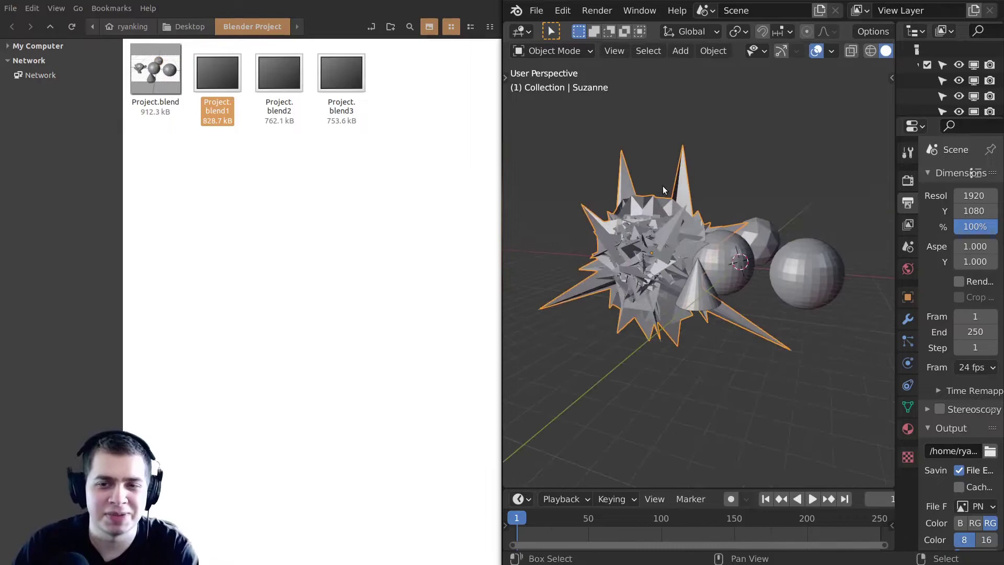
key(ctrl+s)
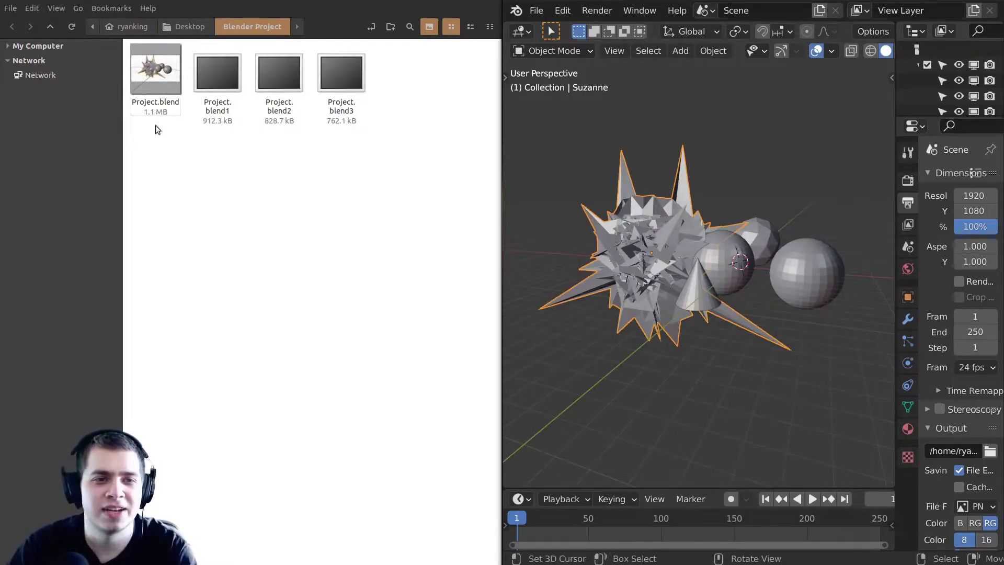
Open the backup Project.blend1 and save it over Project.blend to restore the undamaged monkey.
double_click(228, 70)
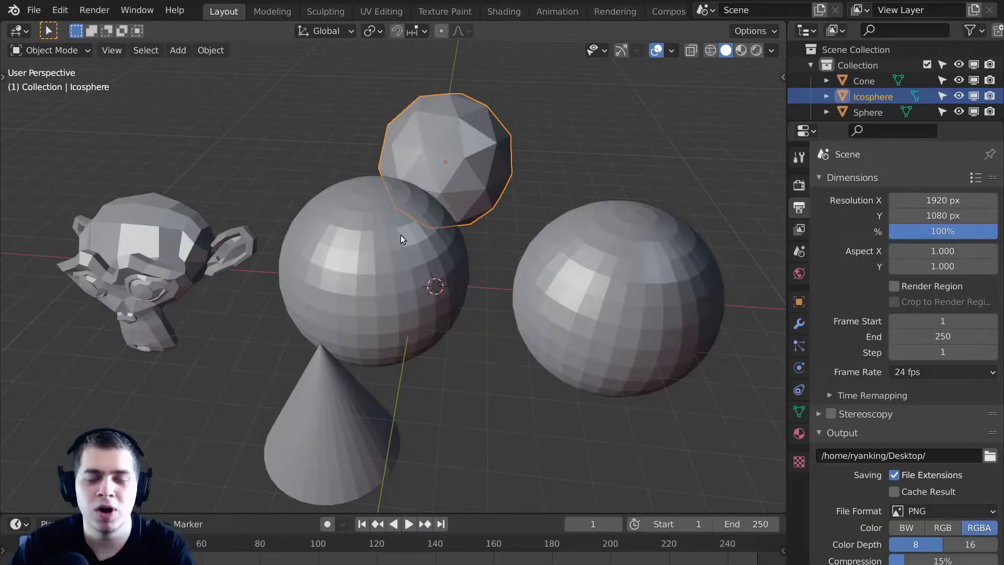
mouse_move(401, 235)
middle_down()
mouse_move(430, 252)
mouse_move(416, 241)
middle_up()
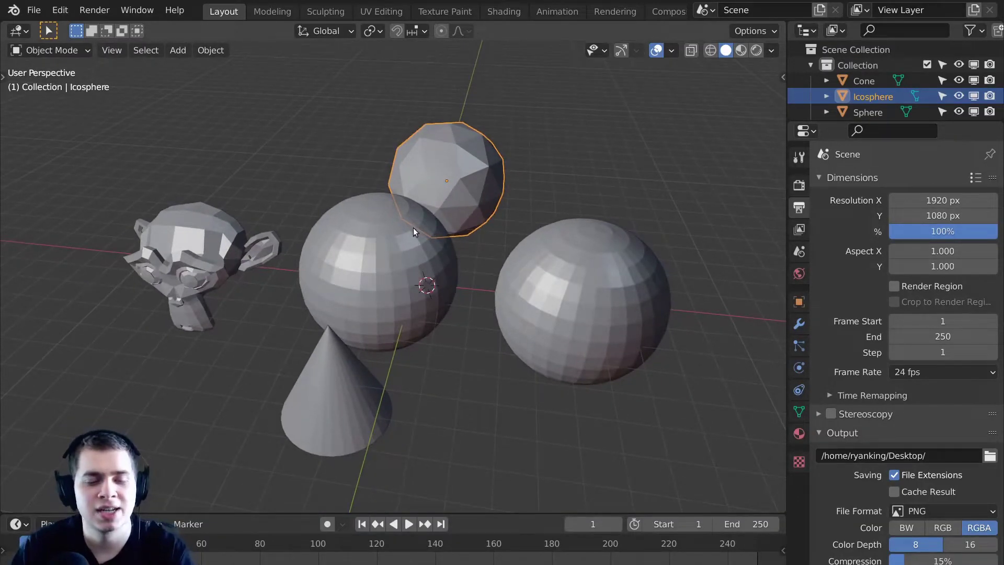
click(33, 10)
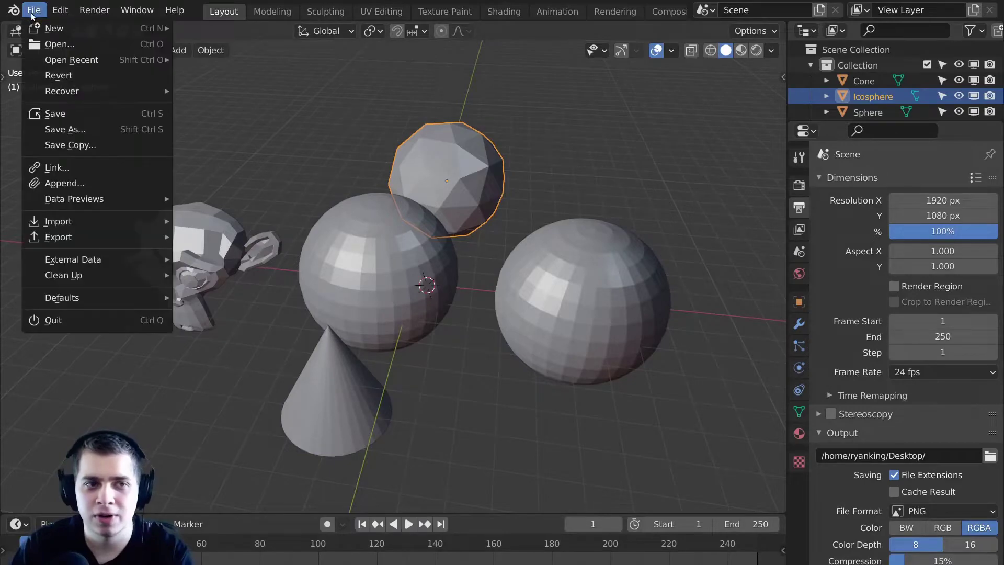
click(106, 129)
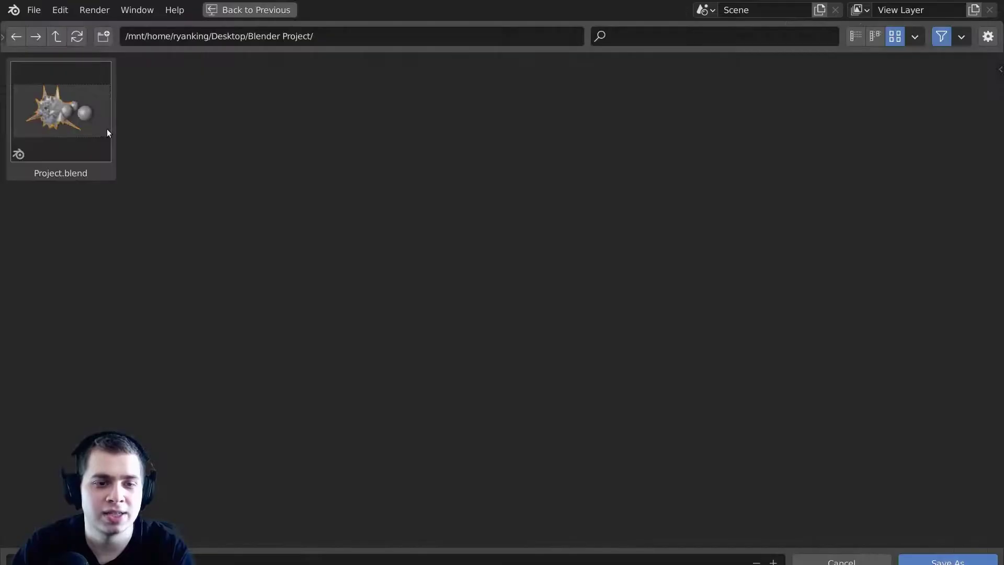
double_click(71, 119)
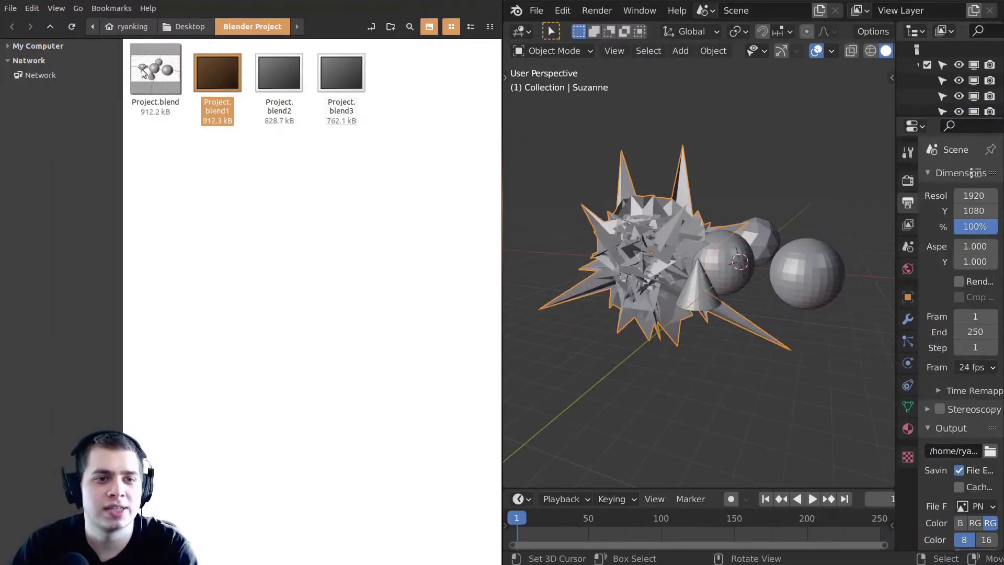
Open the restored Project.blend in the Blender window that still shows the spiky monkey.
click(144, 61)
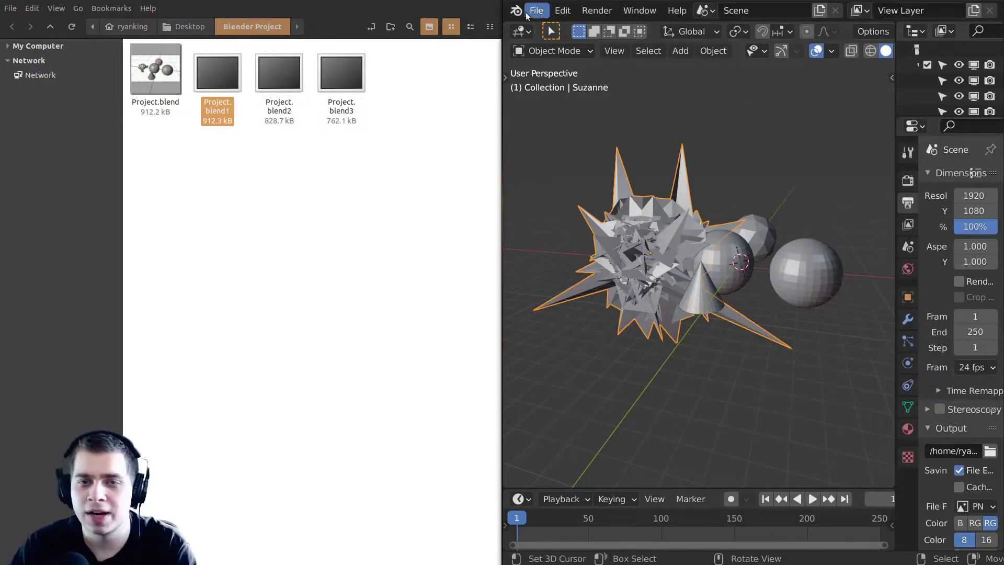
click(536, 11)
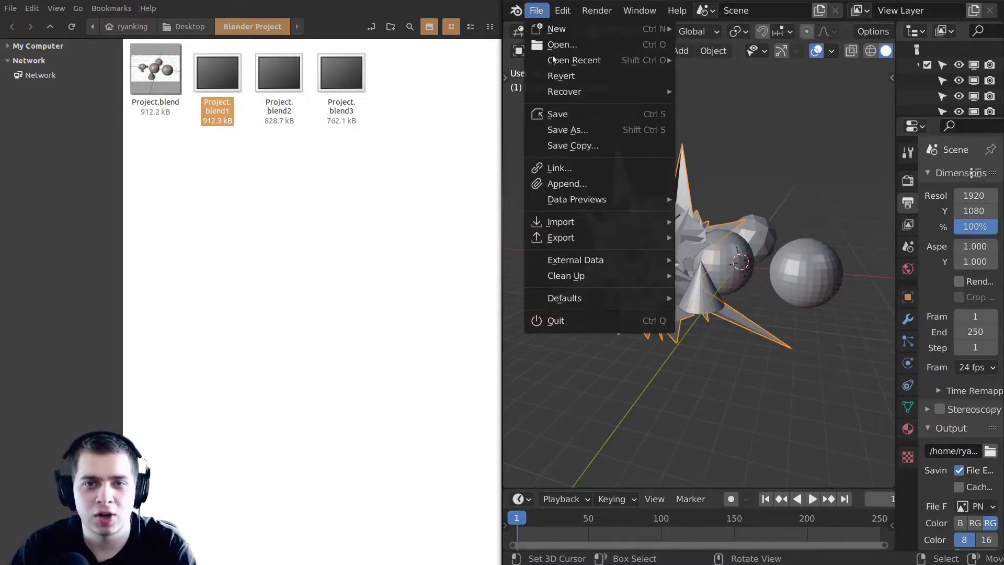
click(555, 42)
drag(155, 68, 572, 99)
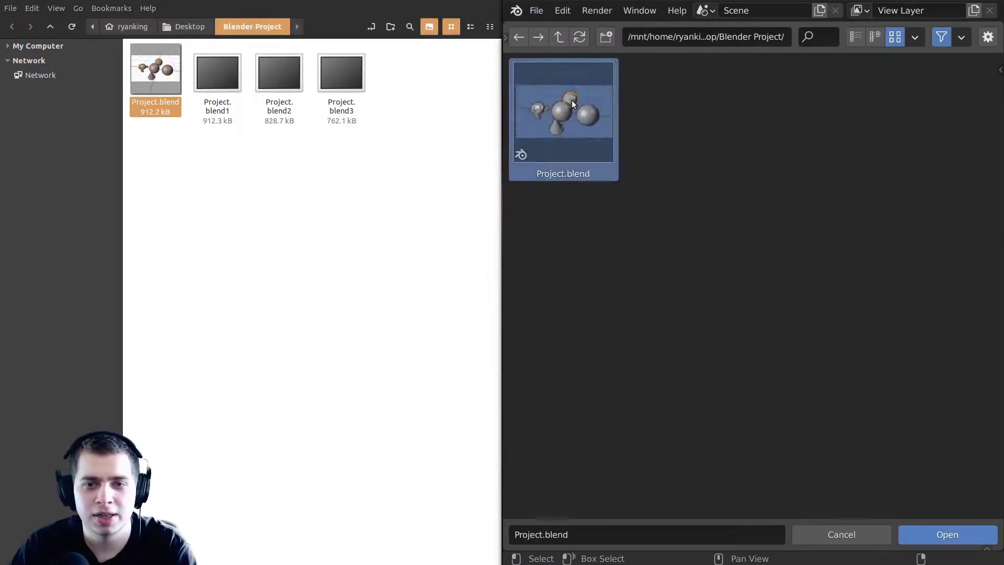
middle_drag(644, 208, 594, 217)
middle_drag(626, 252, 711, 201)
Set Save Versions to 10 in the Save & Load preferences and close the preferences window.
key(ctrl+comma)
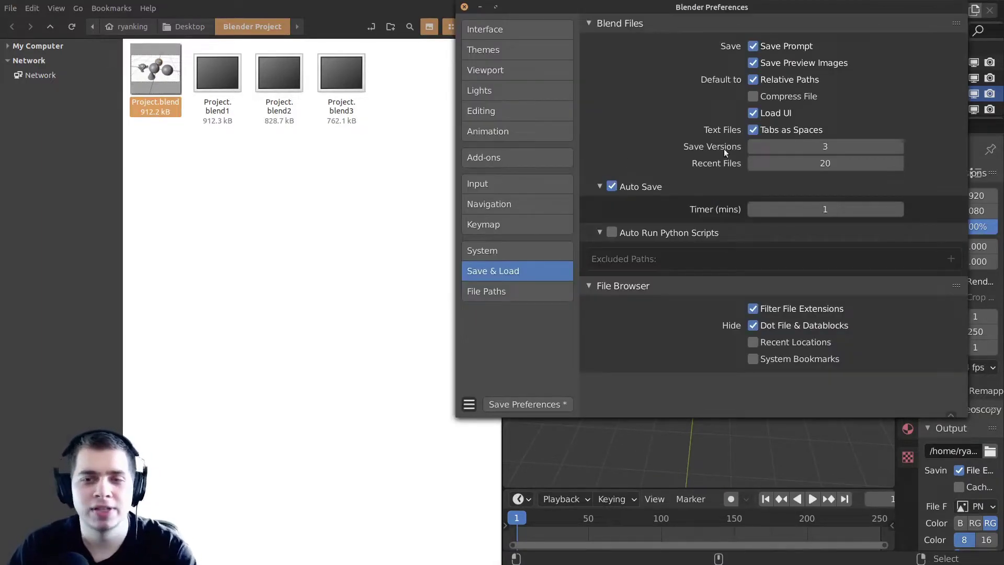
double_click(806, 151)
text(10)
key(Return)
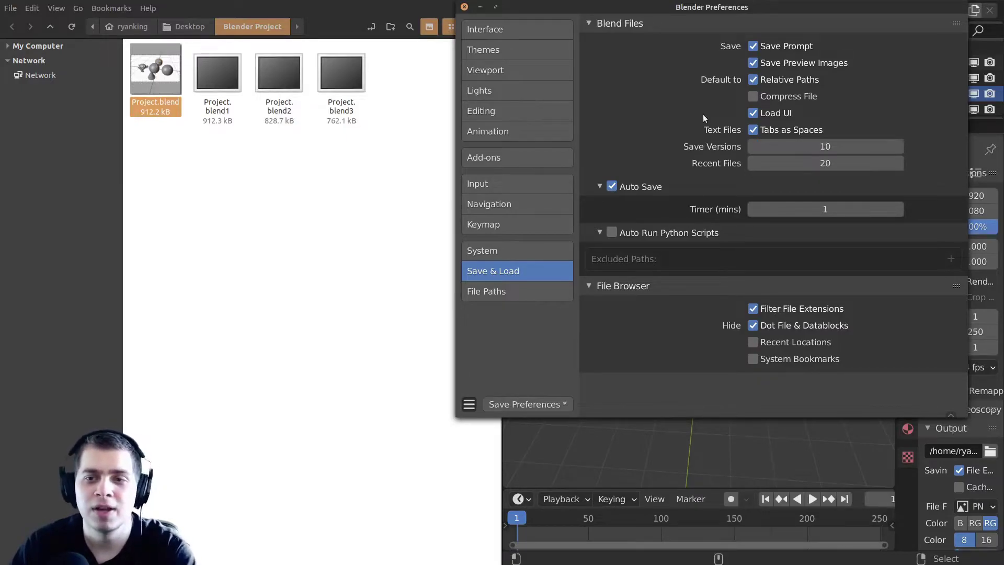
click(465, 7)
Save the project repeatedly until the folder holds backups up to Project.blend10.
middle_drag(680, 207, 668, 204)
key(ctrl+s)
key(ctrl+s)
key(ctrl+s)
key(ctrl+s)
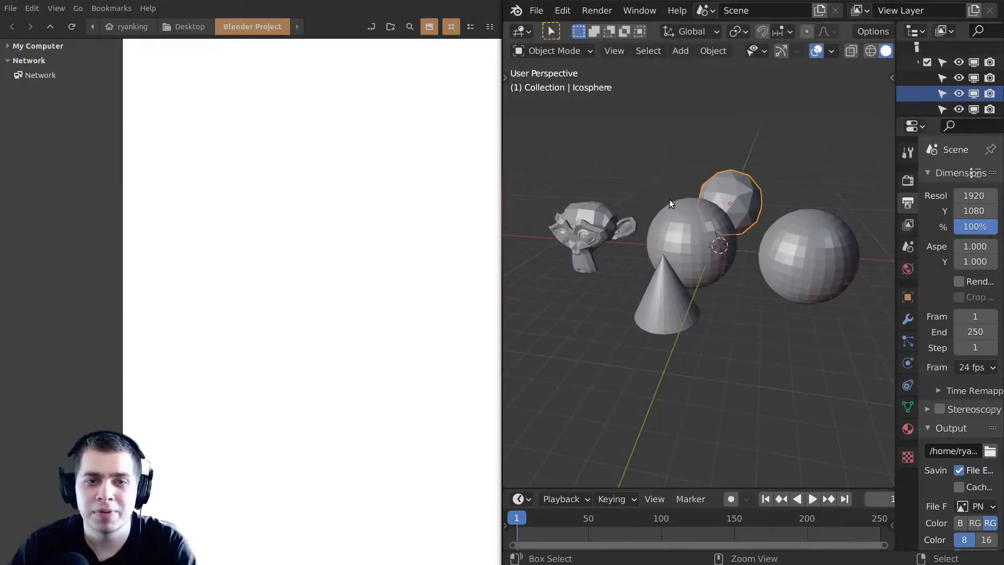
key(ctrl+s)
key(ctrl+s)
key(ctrl+s)
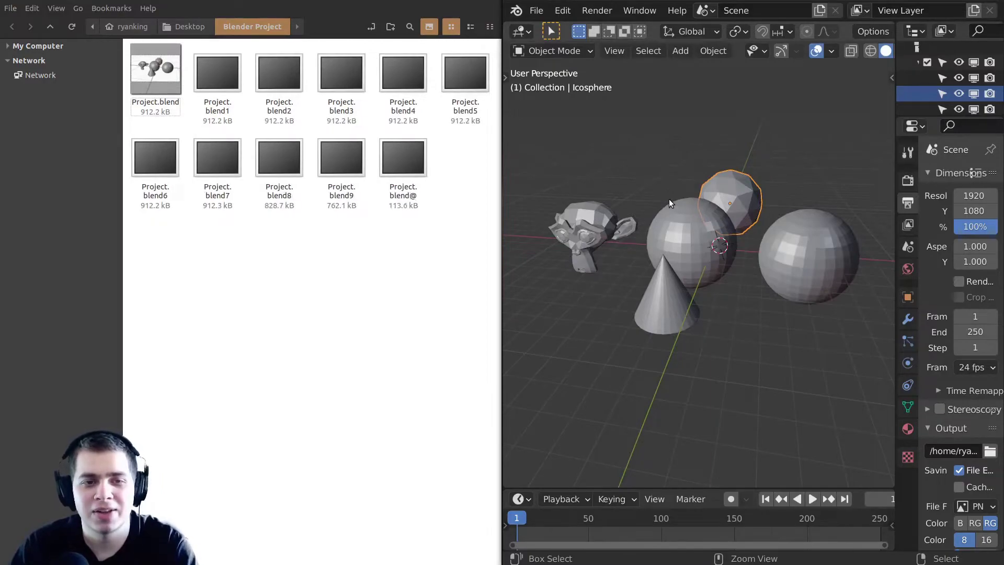
middle_drag(753, 180, 760, 183)
key(ctrl+s)
key(ctrl+s)
key(ctrl+s)
key(ctrl+s)
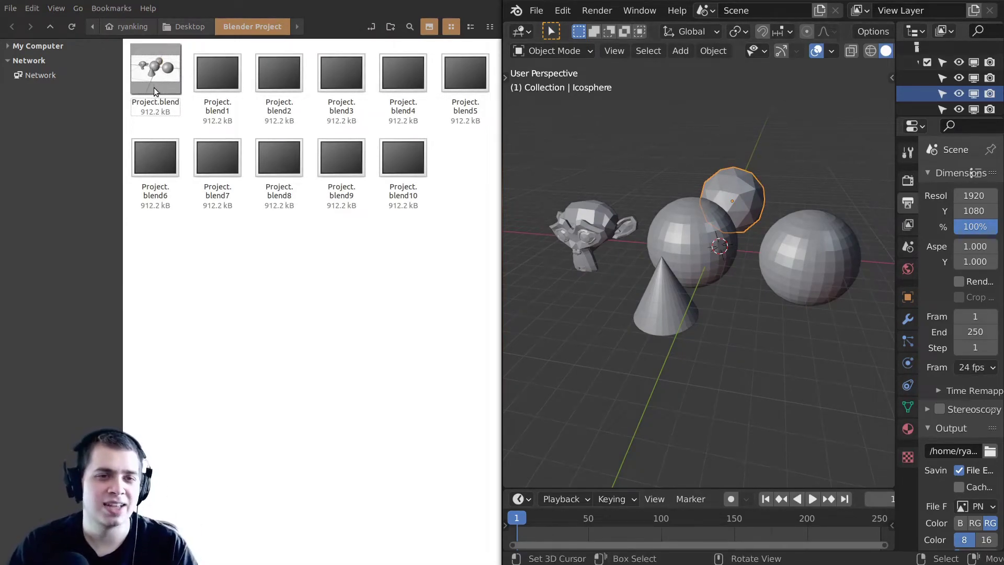
Examine the oldest backup, Project.blend10, and the current Project.blend in the project folder.
click(403, 173)
double_click(403, 172)
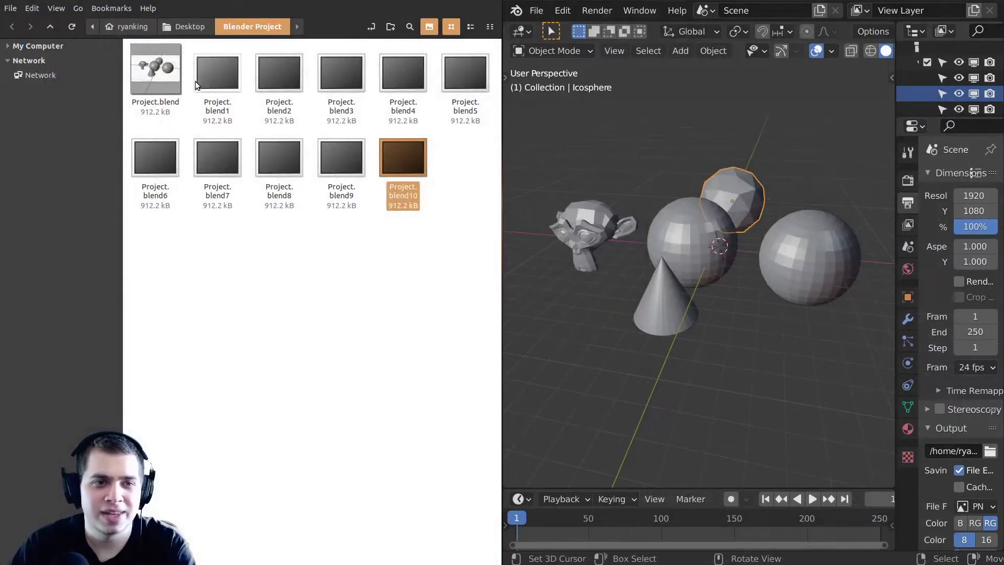
click(155, 83)
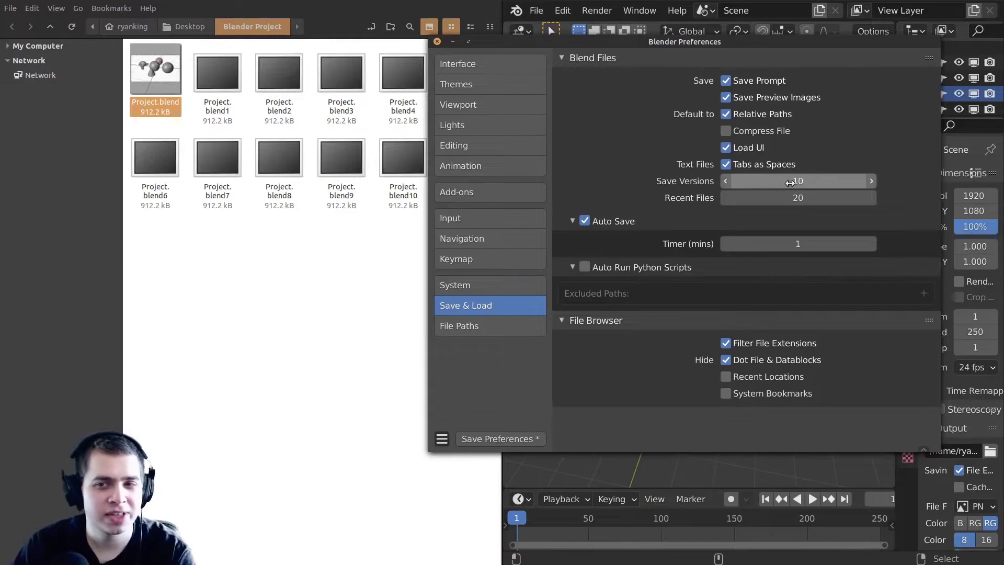
Set Save Versions to 0 in the Save & Load preferences and close the preferences window.
drag(819, 183, 628, 180)
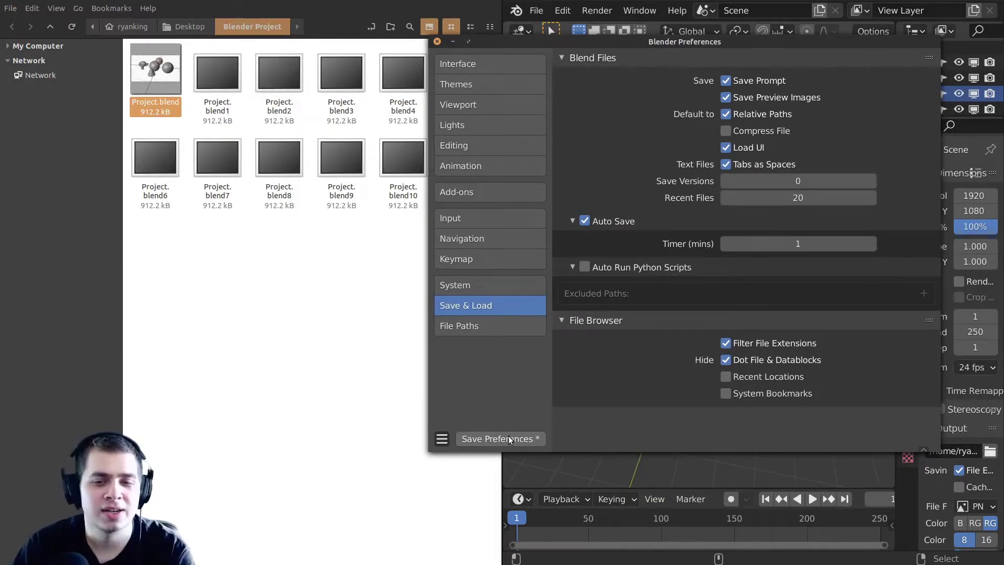
click(437, 41)
Move Project.blend and all its numbered backups to the trash, and save the project again.
drag(486, 253, 169, 80)
key(Delete)
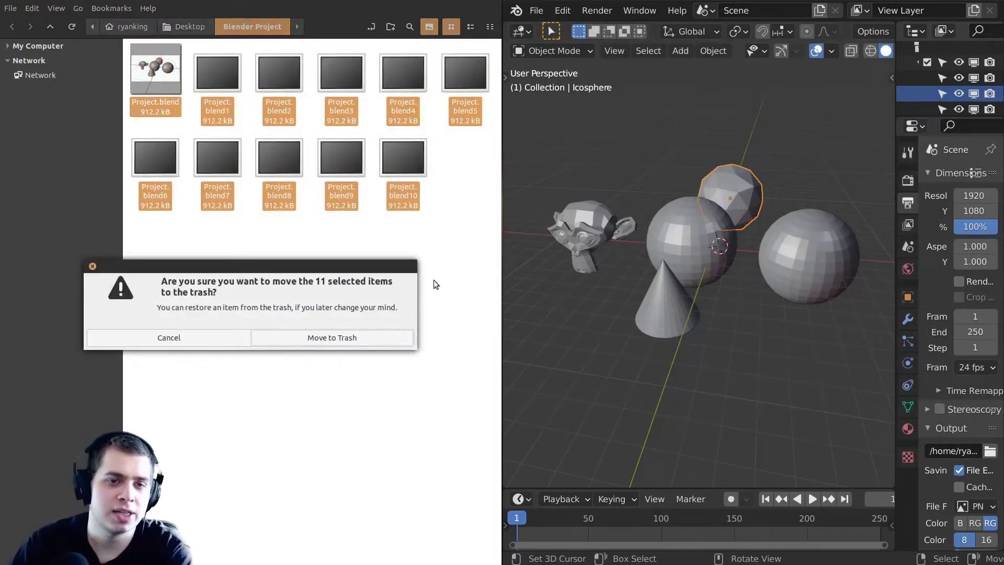
click(388, 334)
key(ctrl+s)
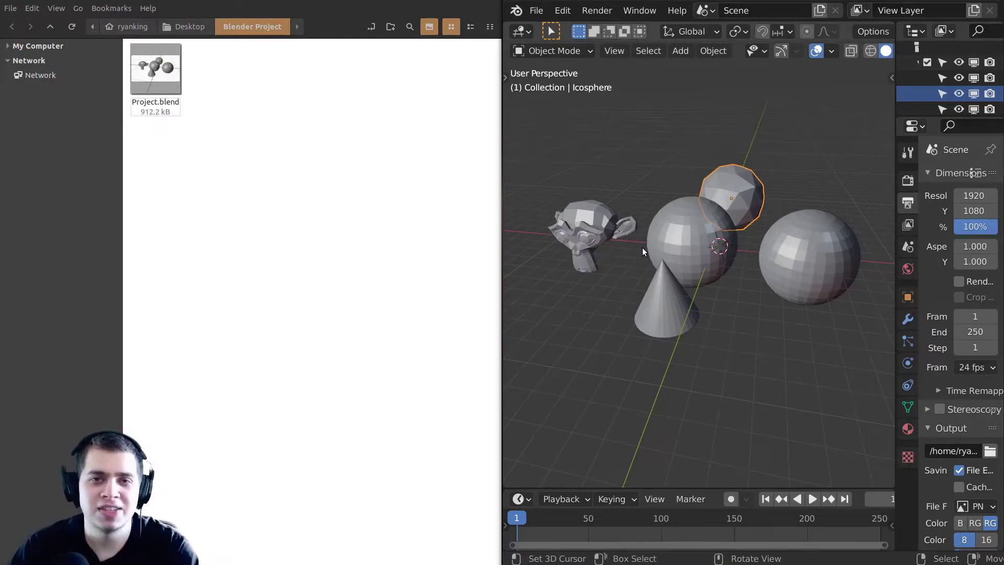
Open and close the preferences to check the Save Versions setting, and save the project once more.
key(ctrl+comma)
key(alt+F4)
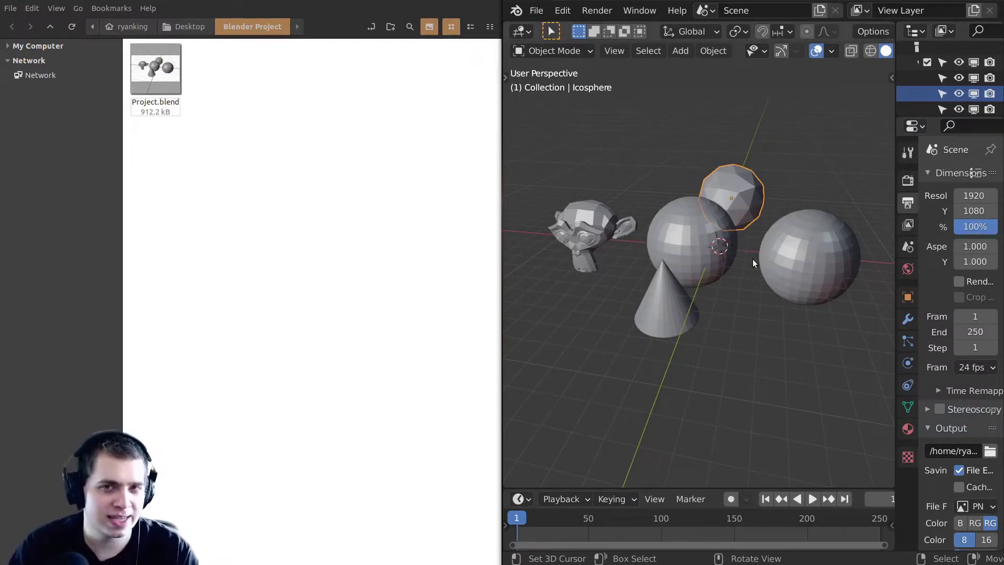
key(ctrl+s)
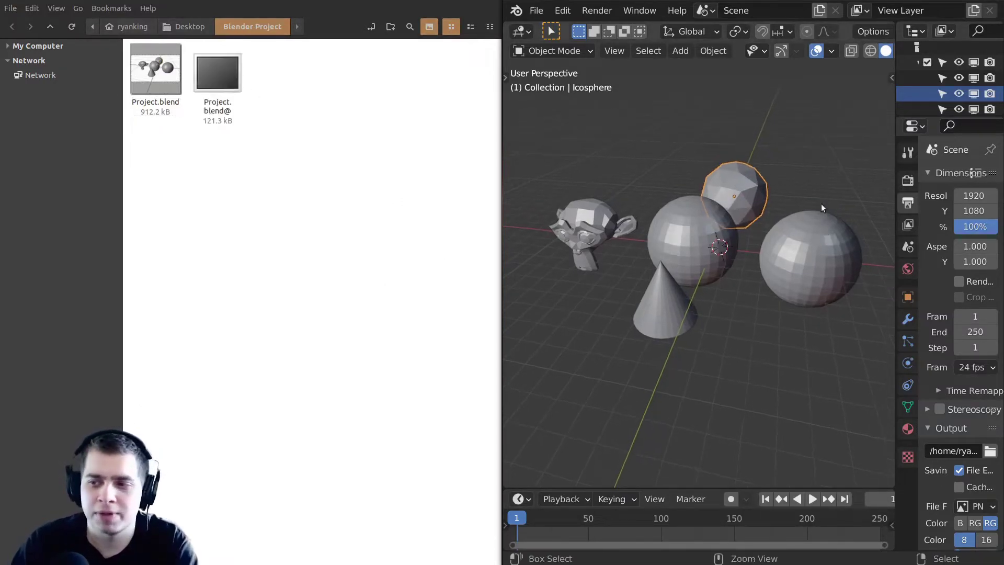
Delete both UV spheres, leaving the monkey, the cone and the ico sphere.
middle_drag(727, 172, 714, 278)
click(711, 273)
shift+click(782, 277)
key(Delete)
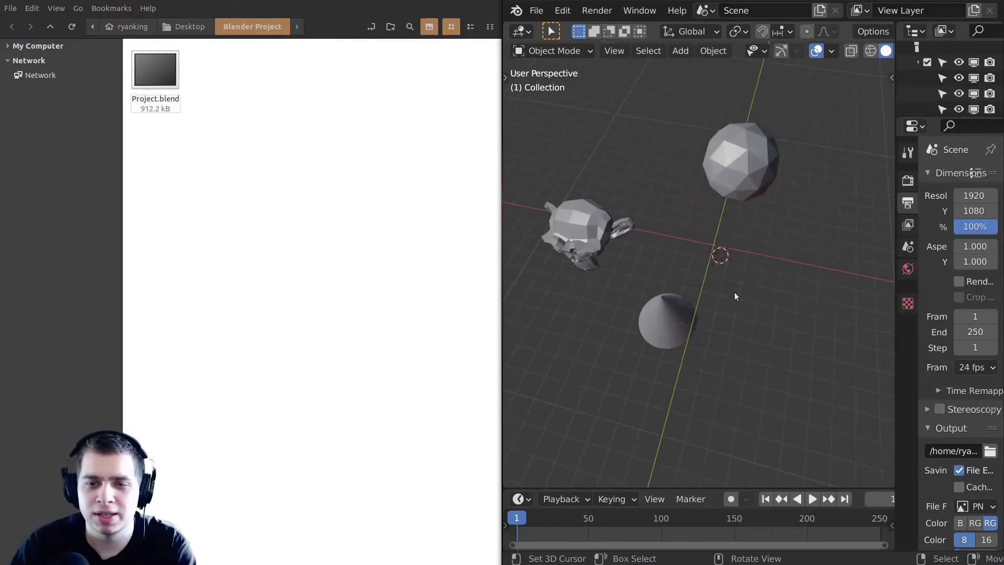
Move the cone farther away from the ico sphere.
click(707, 327)
key(g)
click(716, 365)
middle_drag(716, 365, 762, 209)
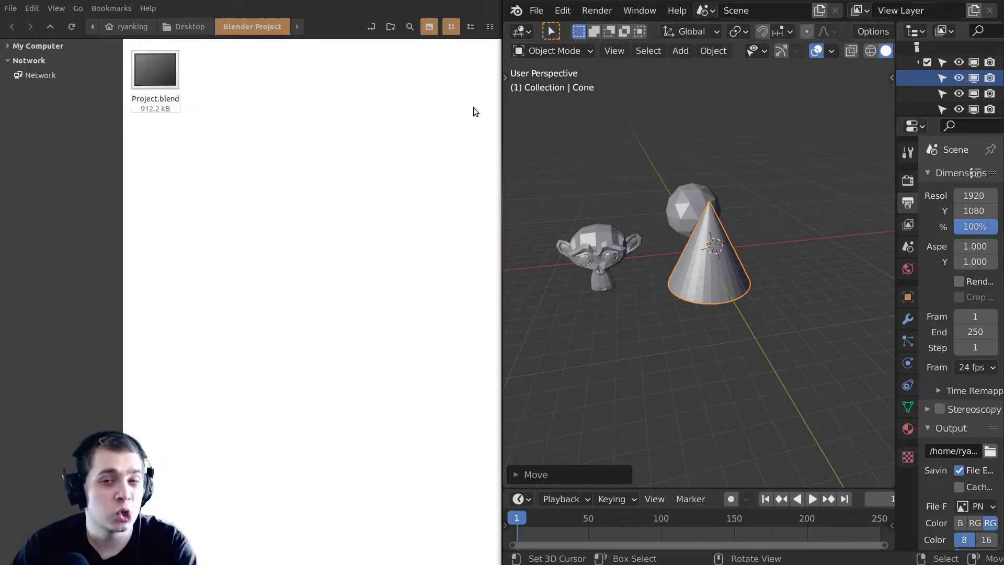
Save the scene as a separate version named Project1.blend in the Blender Project folder.
click(539, 11)
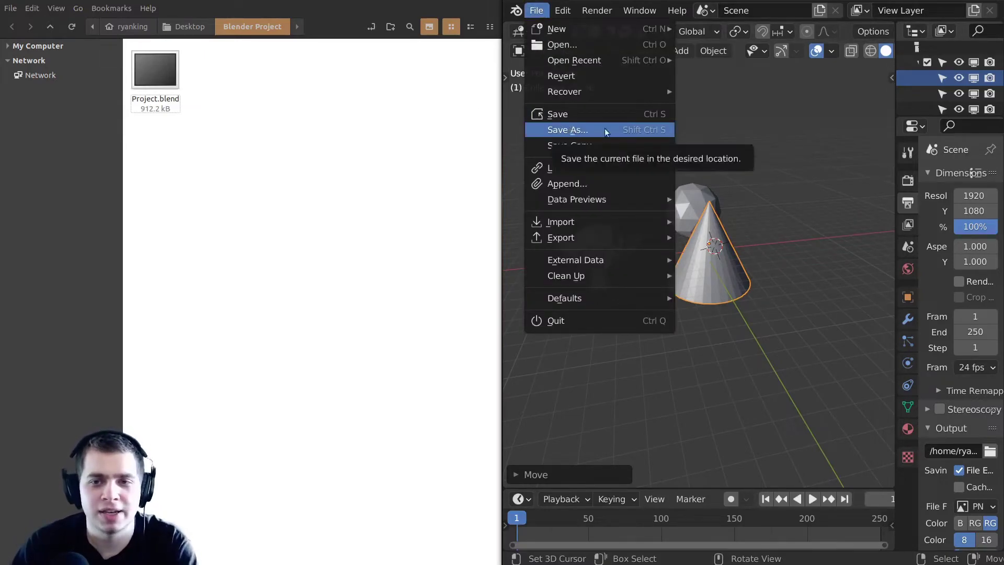
key(ctrl+shift+s)
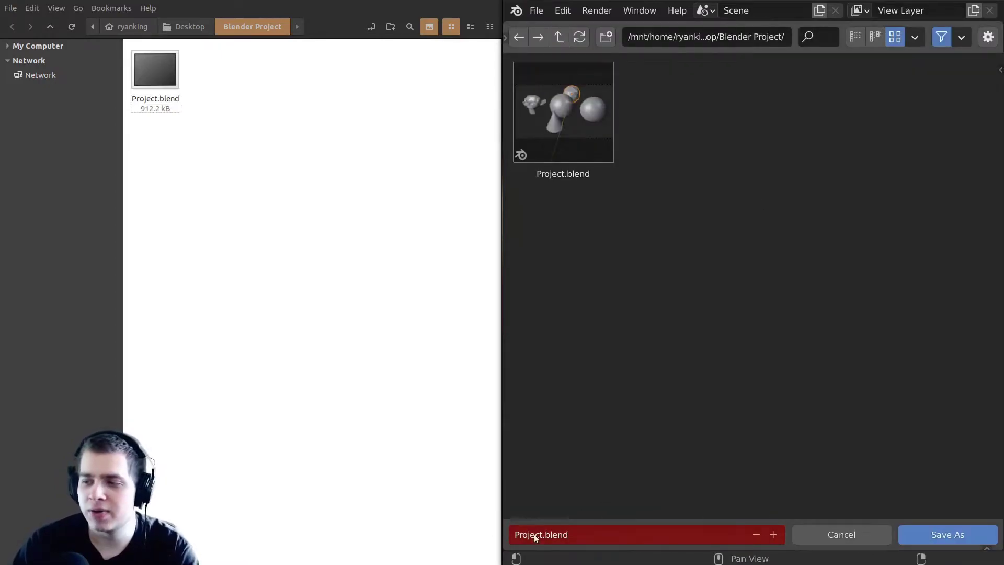
click(774, 535)
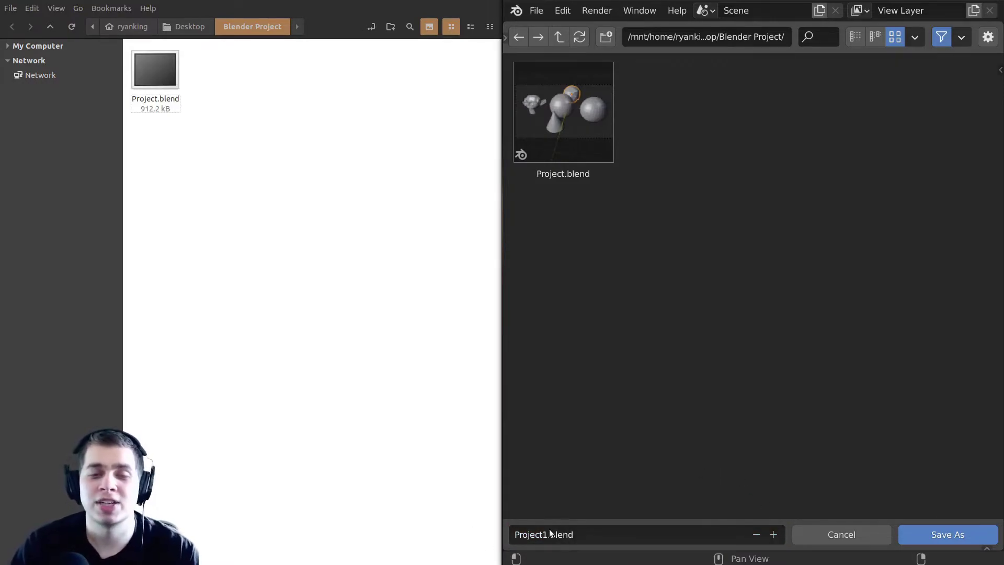
click(947, 536)
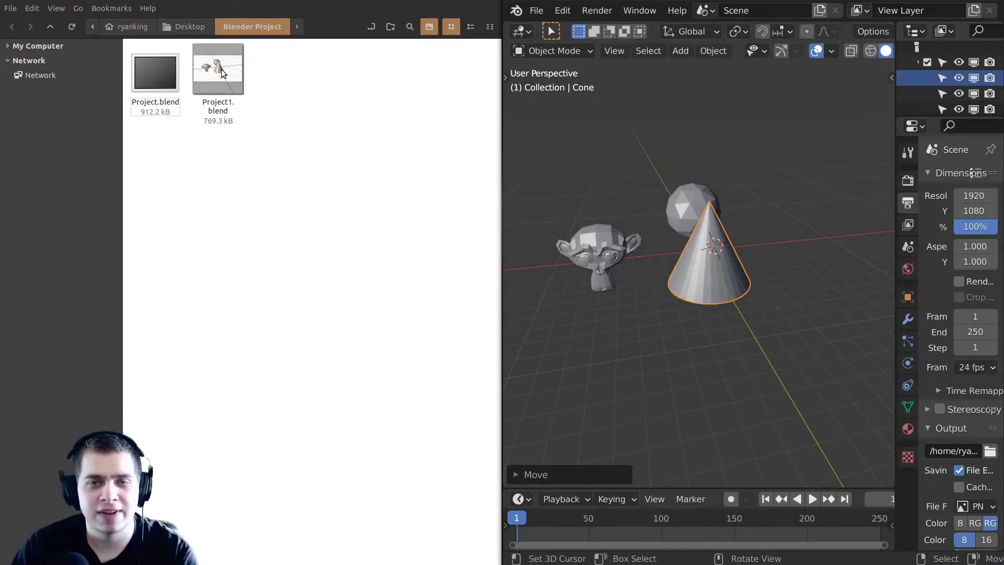
Add a cube mesh at the 3D cursor and scale it up beside the monkey.
middle_drag(799, 214, 783, 203)
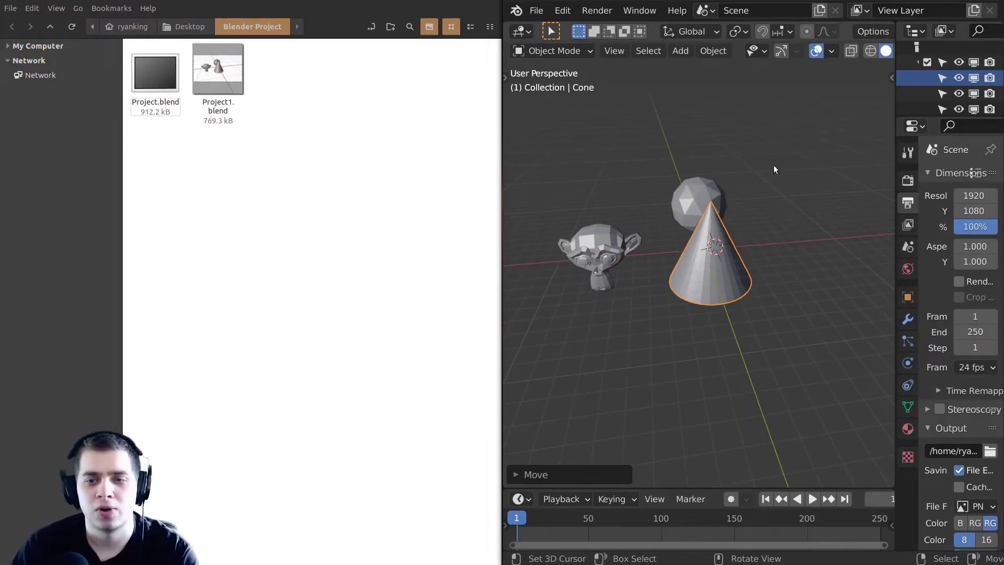
key(shift+a)
mouse_move(755, 117)
click(809, 133)
key(s)
click(810, 265)
Delete the cone and the ico sphere, and select the cube.
middle_drag(734, 304, 717, 289)
click(717, 300)
key(Delete)
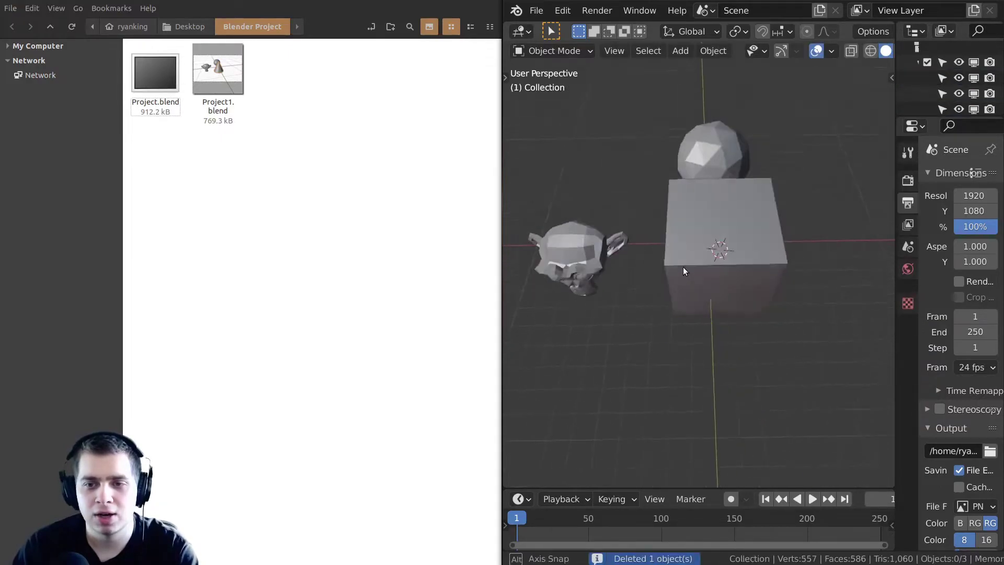
click(733, 140)
key(Delete)
click(762, 277)
middle_drag(762, 277, 612, 177)
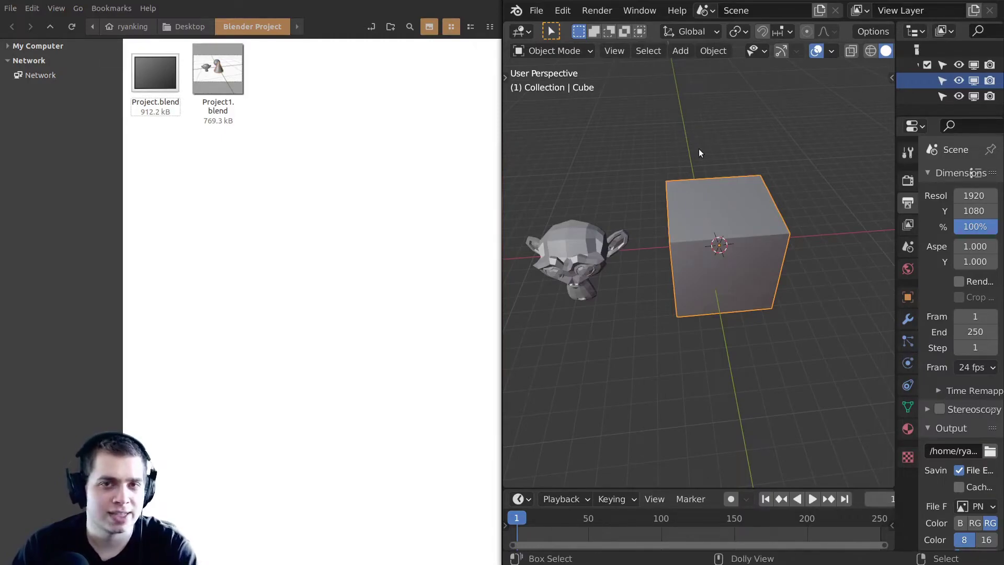
Save the changed scene as a new version named Project2.blend.
key(ctrl+shift+s)
click(773, 535)
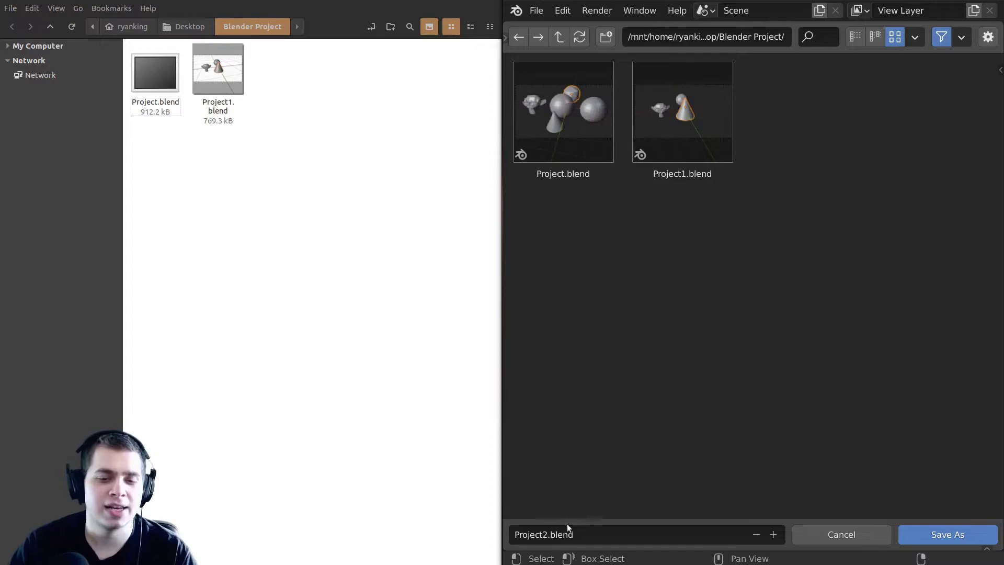
click(937, 535)
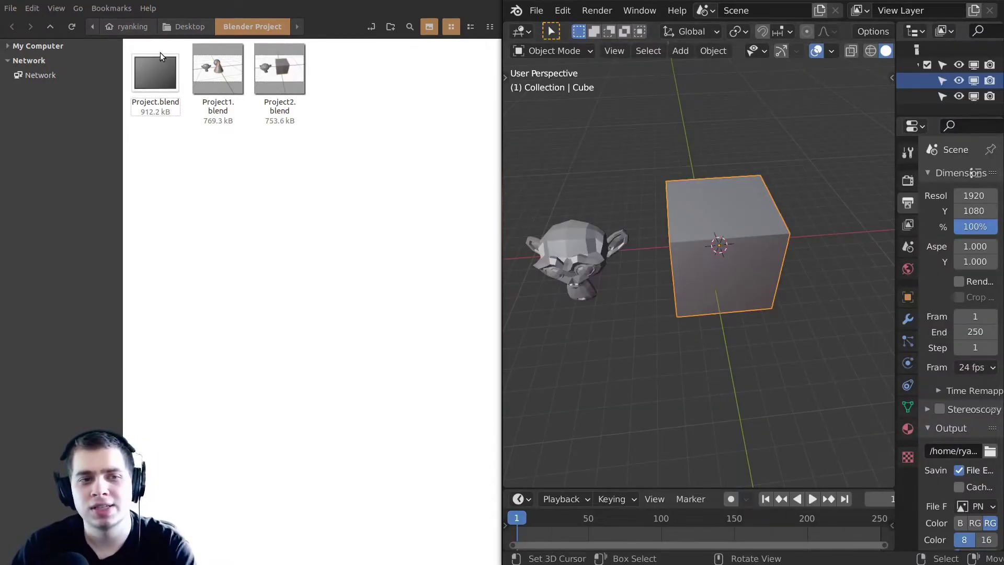
Open Project1.blend from the file manager to inspect the earlier version of the scene.
click(283, 74)
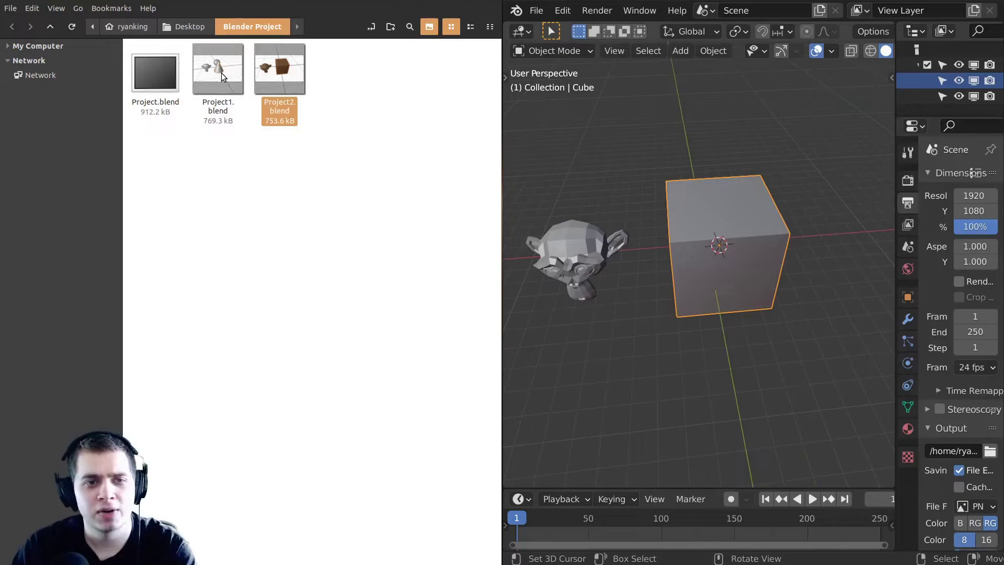
click(222, 73)
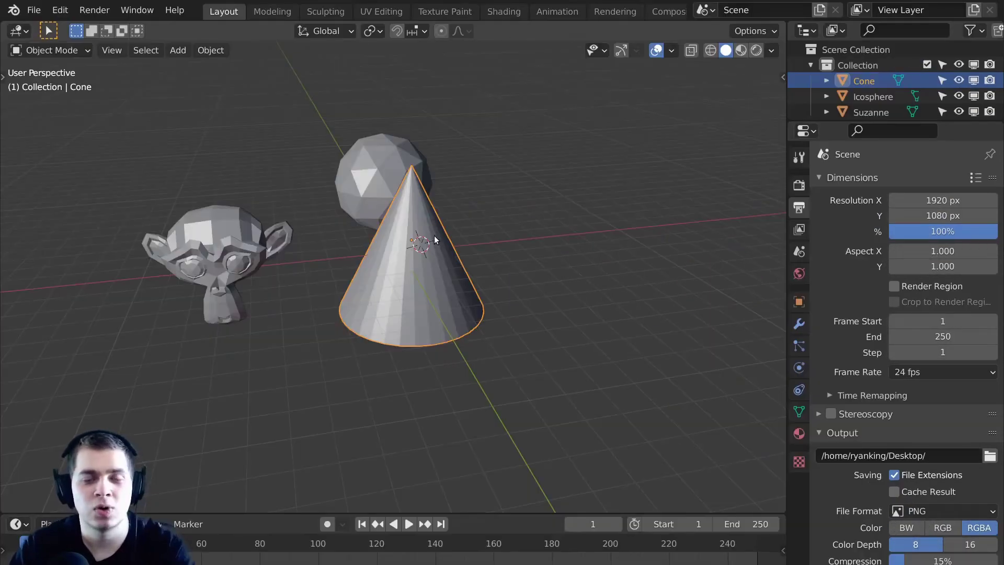
middle_drag(435, 240, 431, 251)
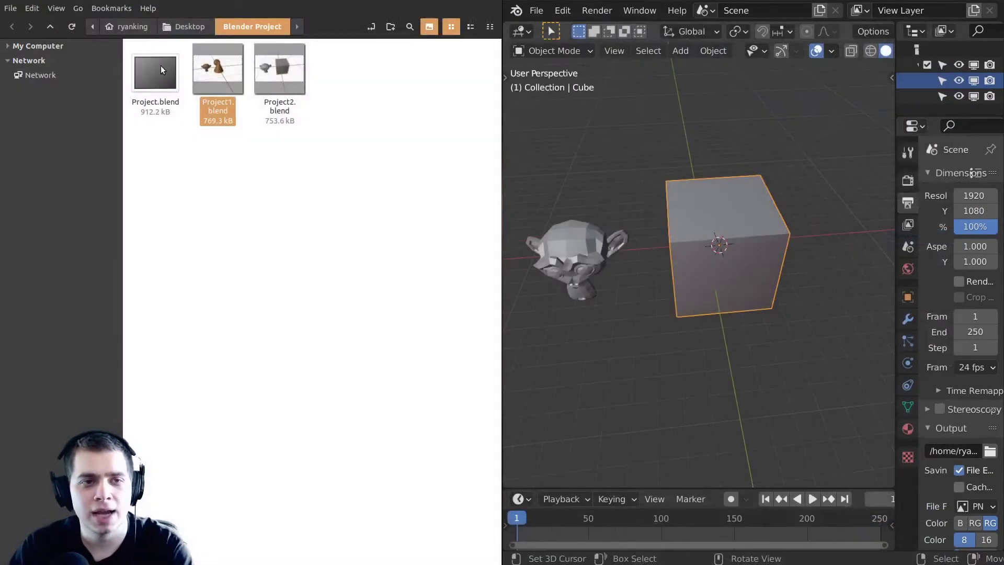
click(153, 74)
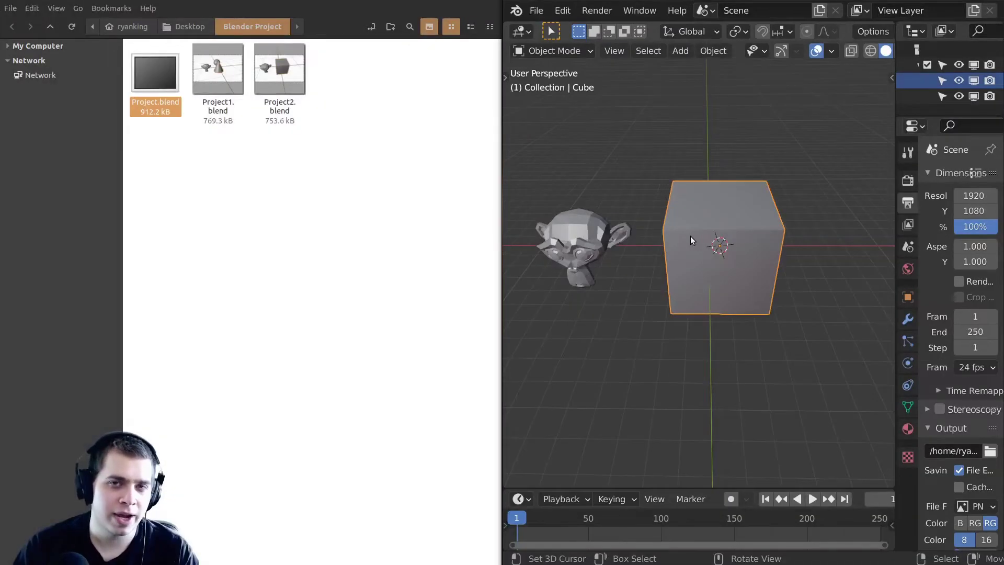
middle_drag(689, 239, 643, 226)
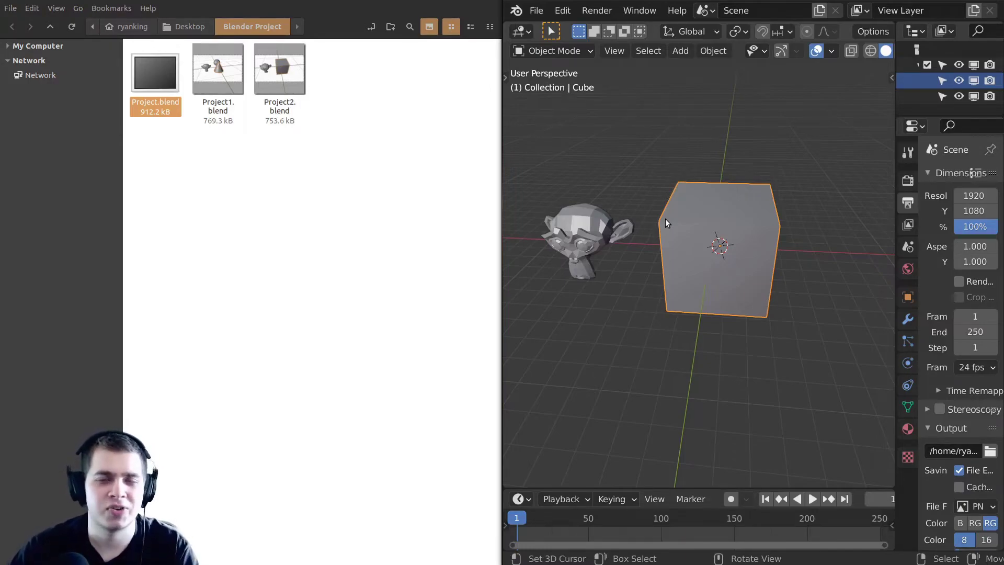
middle_drag(669, 192, 695, 168)
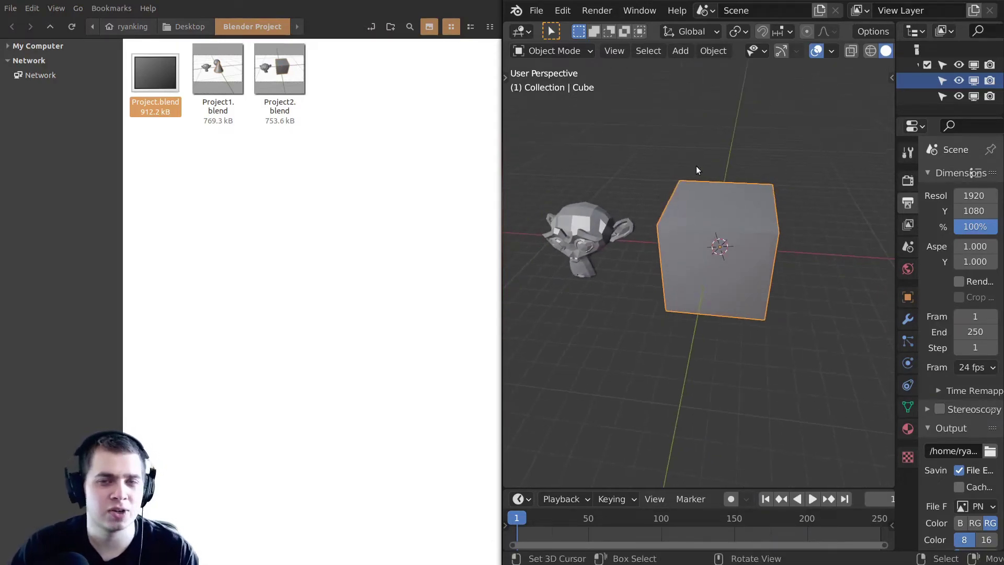
Save three more incremental versions of the scene as Project3.blend, Project4.blend and Project5.blend.
key(ctrl+shift+s)
click(774, 537)
click(951, 535)
key(ctrl+shift+s)
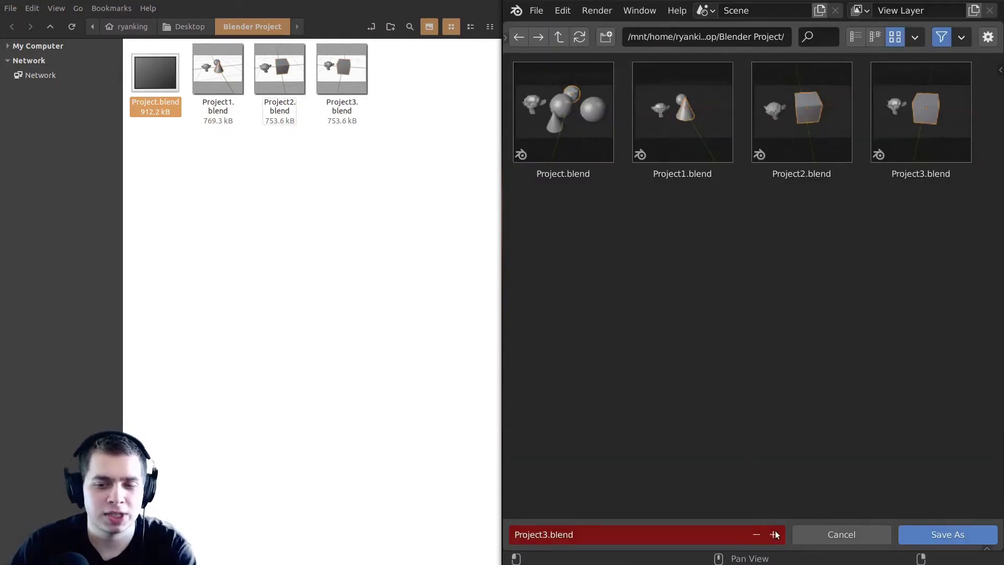
click(774, 534)
click(960, 530)
key(ctrl+shift+s)
click(773, 535)
click(936, 530)
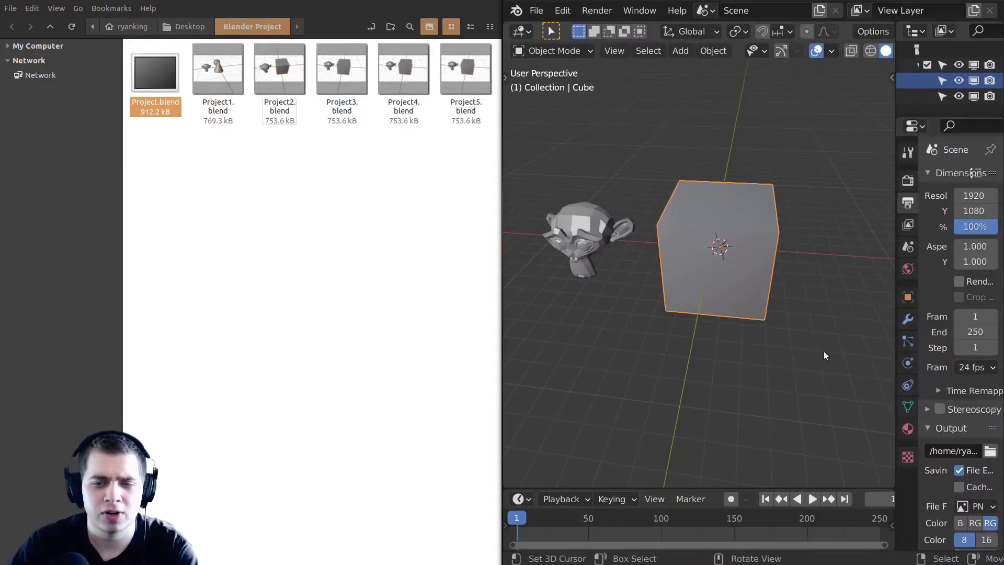
Save the scene again as the separate versions Project6.blend, Project7.blend and Project8.blend.
key(ctrl+shift+s)
key(KP_Add)
key(Return)
key(ctrl+shift+s)
click(773, 535)
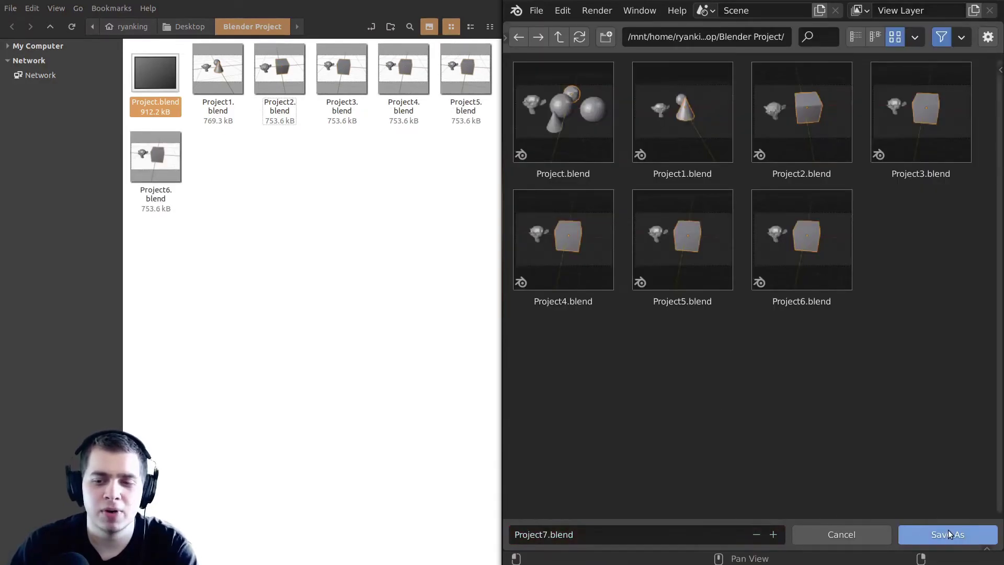
click(948, 534)
key(ctrl+shift+s)
click(773, 534)
click(948, 534)
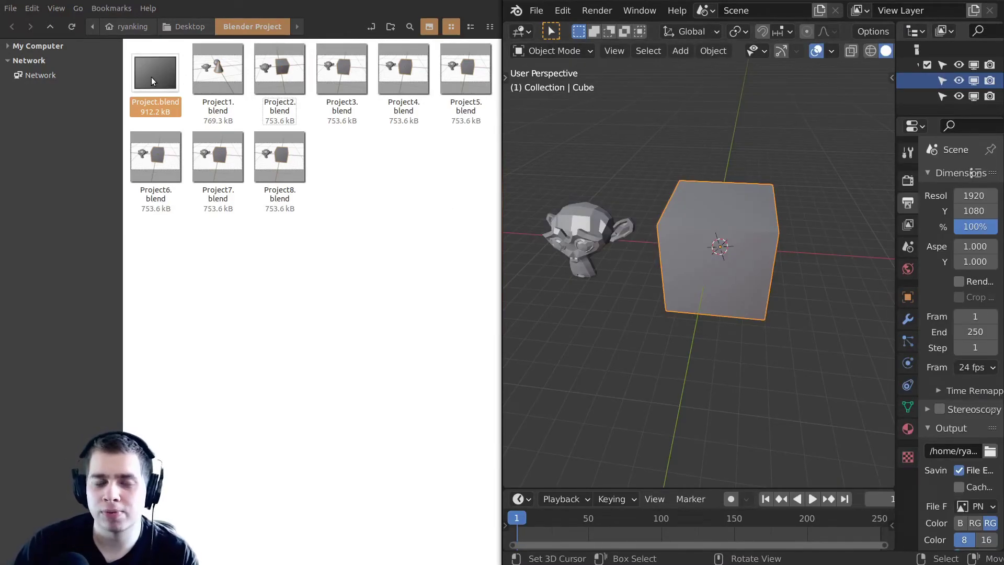
click(221, 212)
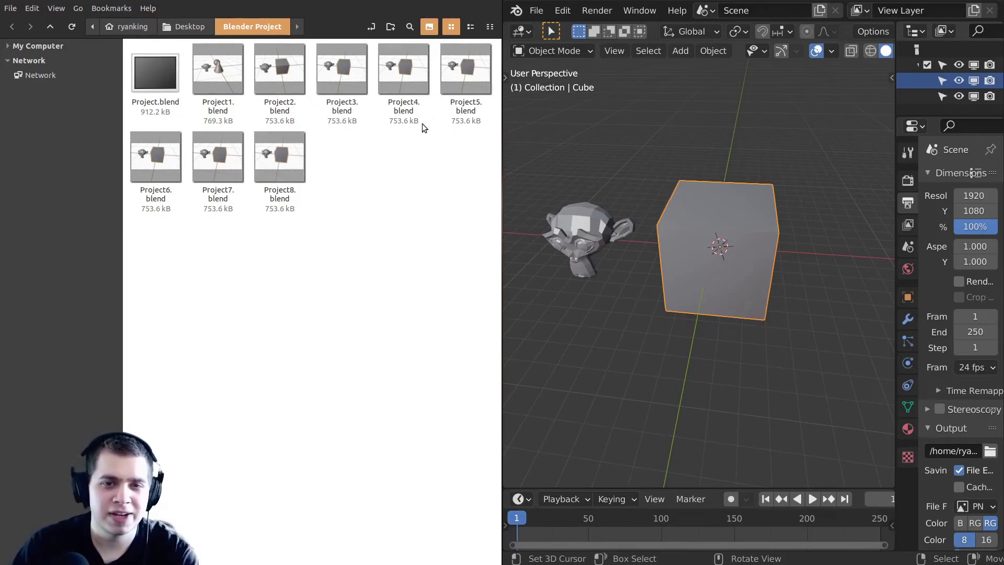
click(280, 102)
click(404, 260)
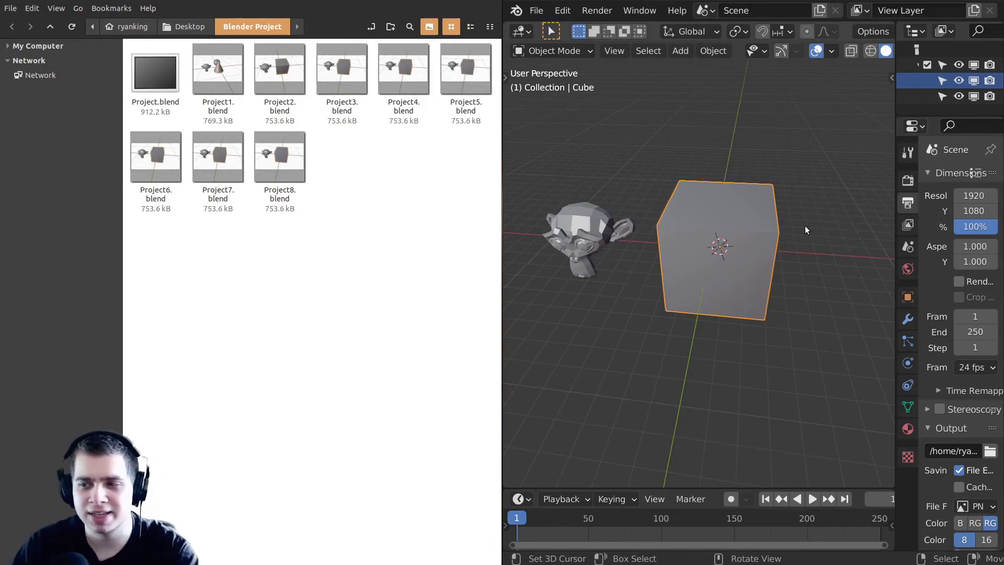
Move Project.blend and Project1.blend through Project7.blend to the trash, and select the remaining Project8.blend.
drag(240, 259, 146, 52)
ctrl+drag(447, 84, 265, 85)
key(Delete)
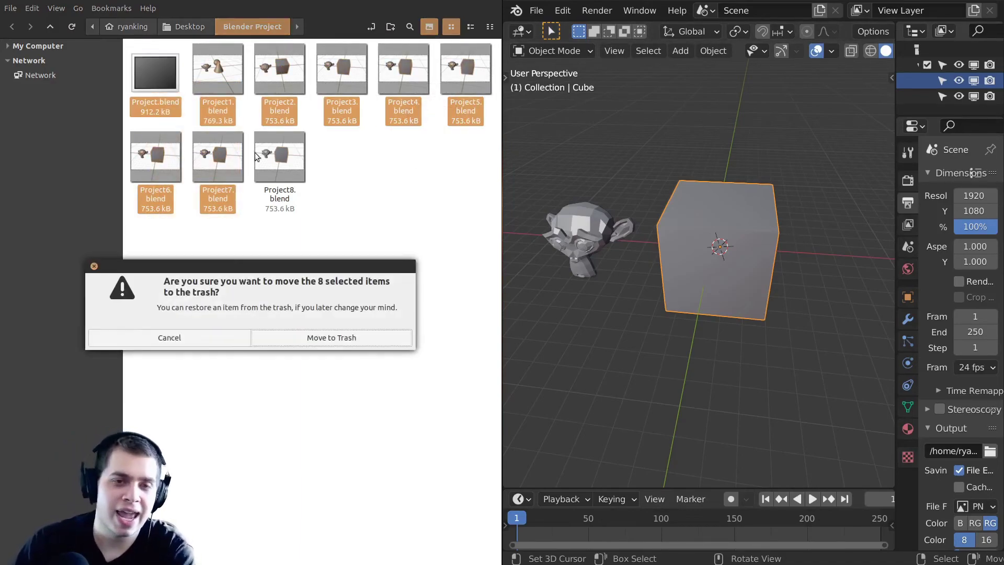
click(352, 341)
click(149, 79)
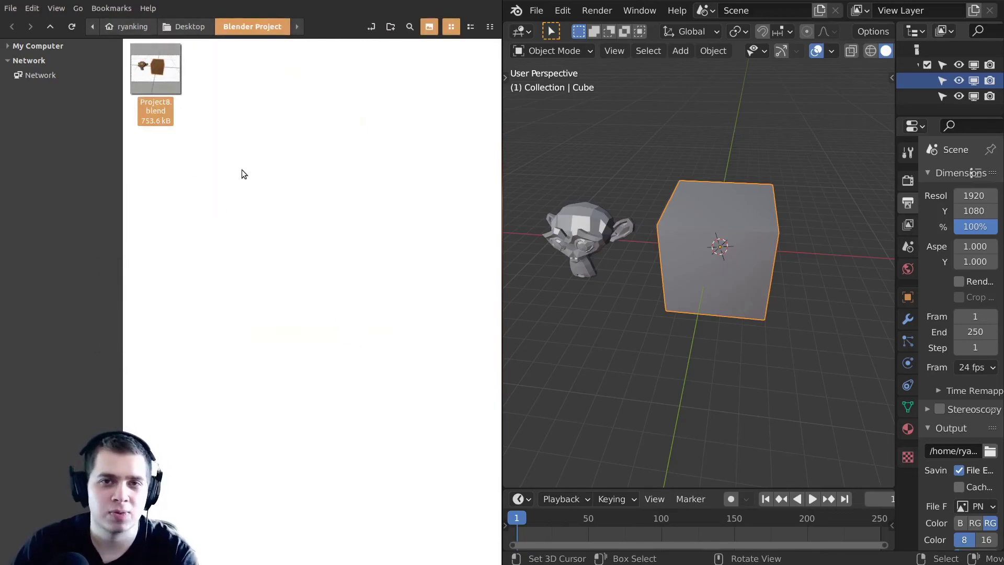